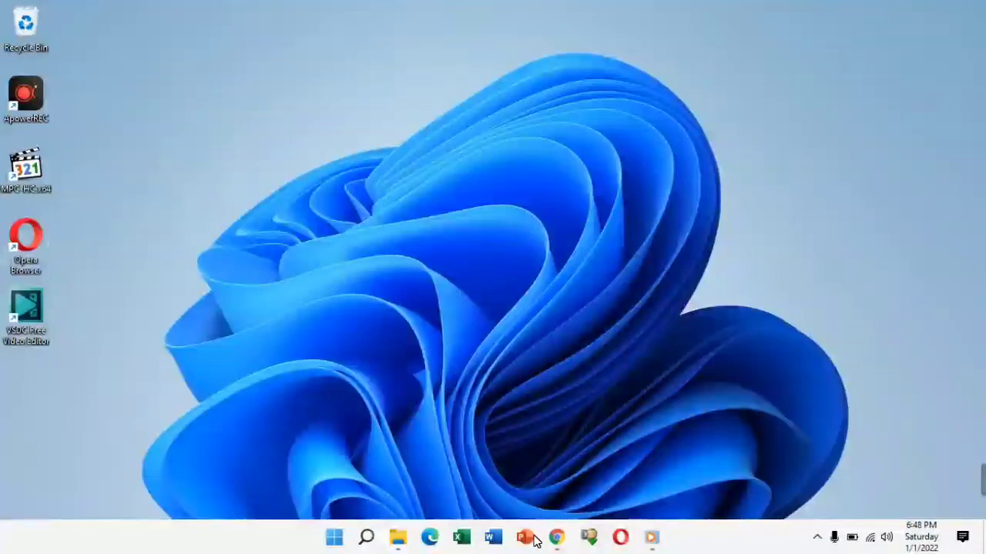
# - Launch PowerPoint and delete both placeholders from the title slide to leave it blank
pyautogui.click(526, 540)
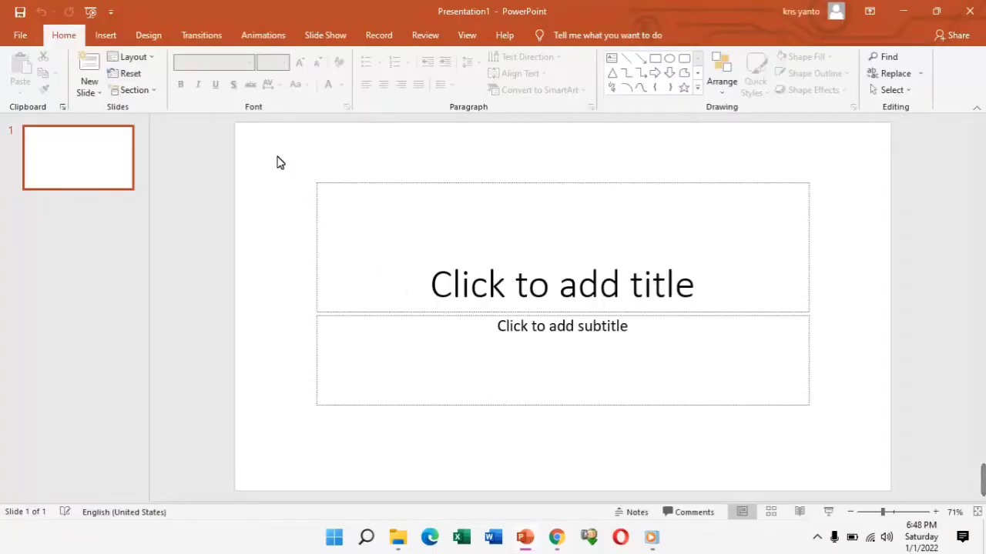
pyautogui.moveTo(269, 146)
pyautogui.mouseDown()
pyautogui.moveTo(759, 438)
pyautogui.moveTo(861, 457)
pyautogui.mouseUp()
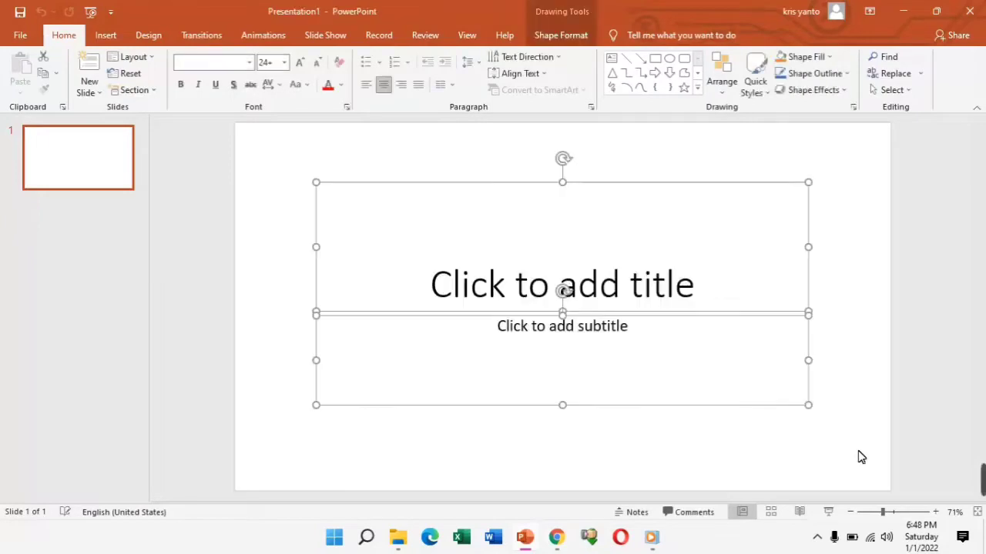
pyautogui.press('Delete')
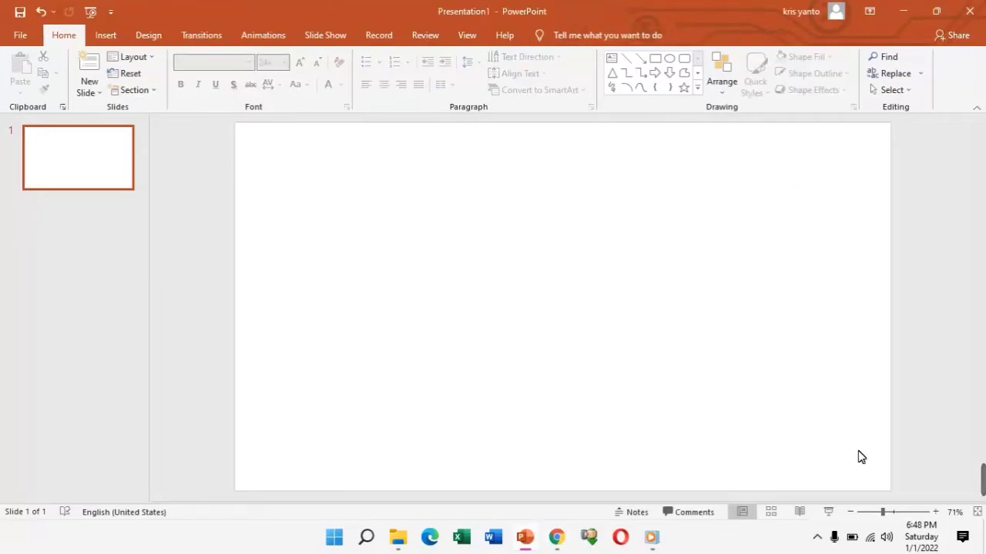
# - Insert the gear picture 'images (3)' from the Downloads folder onto the slide
pyautogui.click(106, 36)
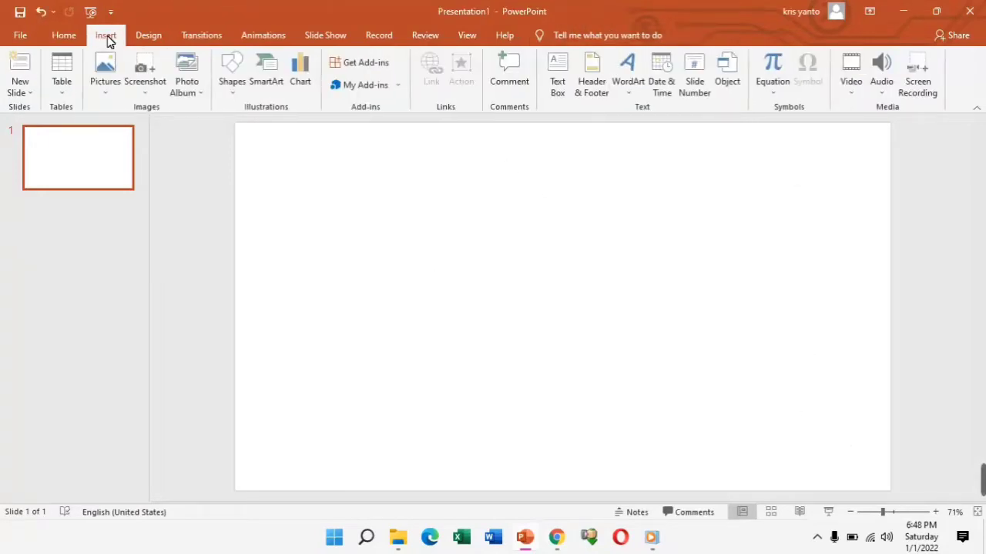
pyautogui.click(108, 73)
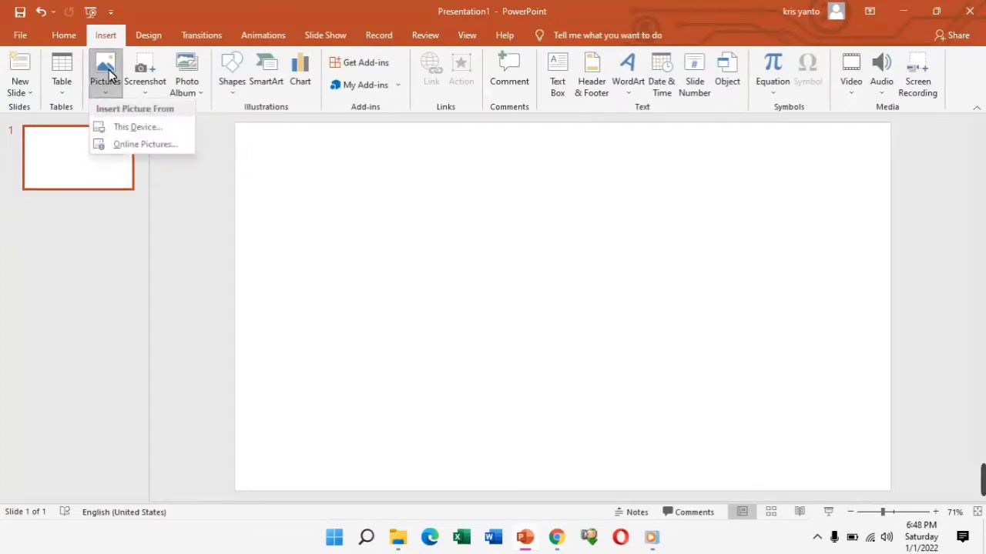
pyautogui.click(170, 132)
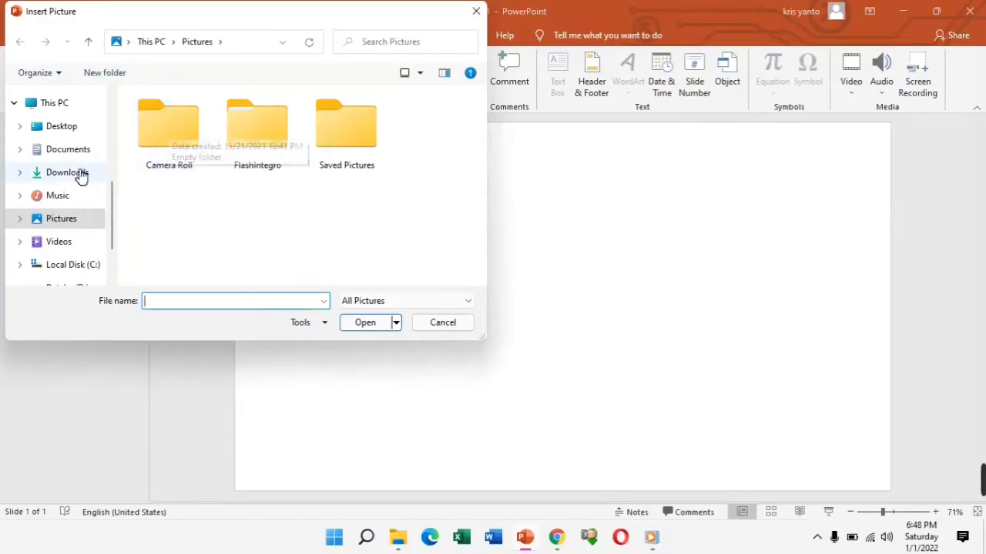
pyautogui.click(68, 174)
pyautogui.click(183, 150)
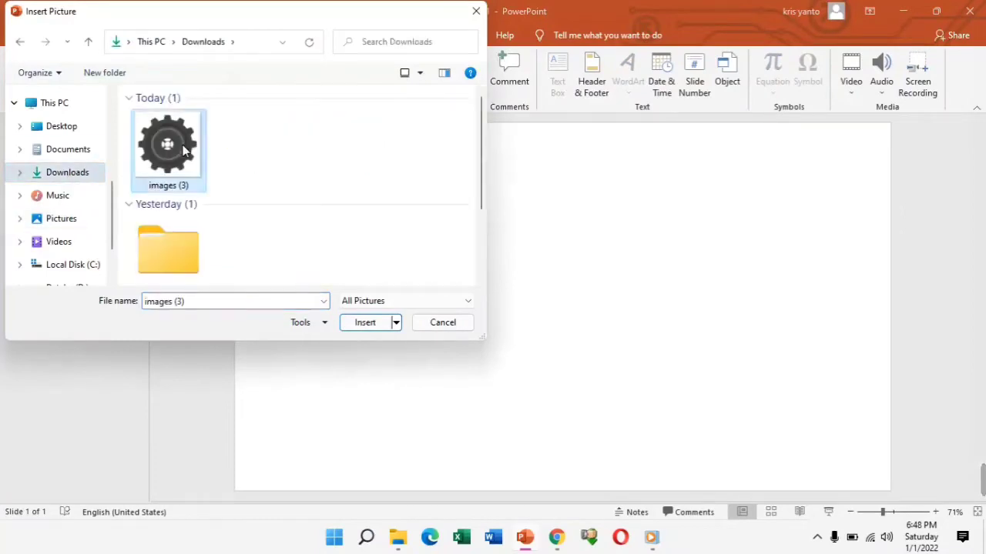
pyautogui.click(367, 324)
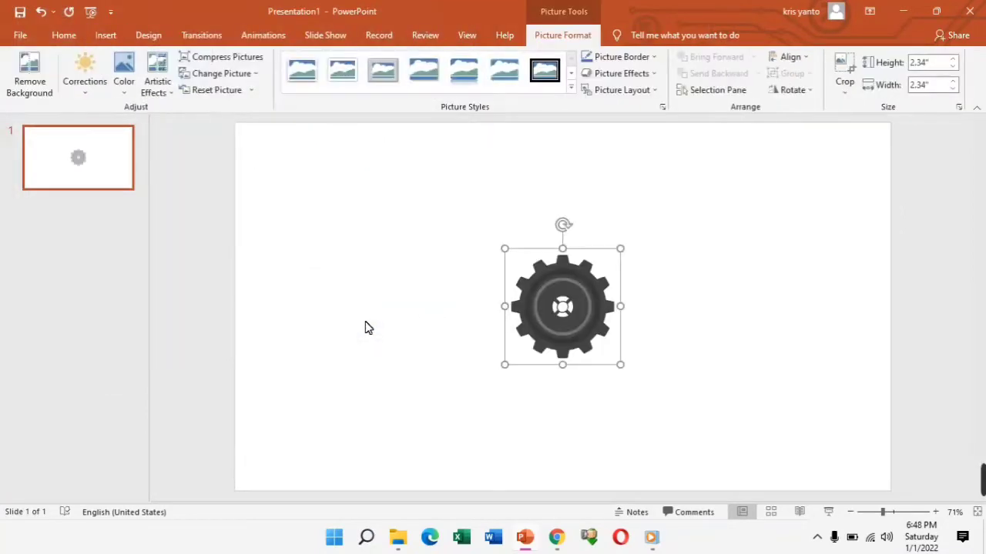
pyautogui.click(670, 319)
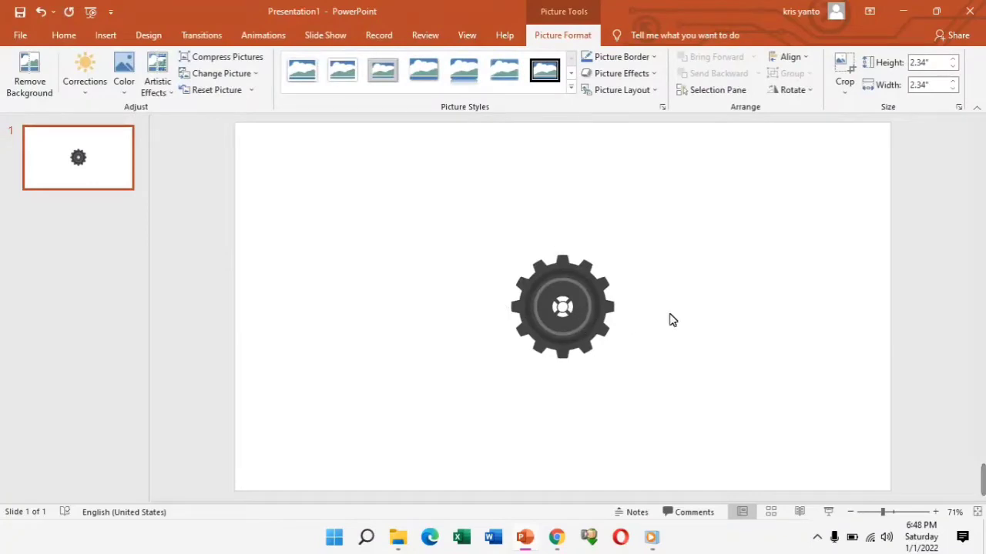
pyautogui.doubleClick(598, 323)
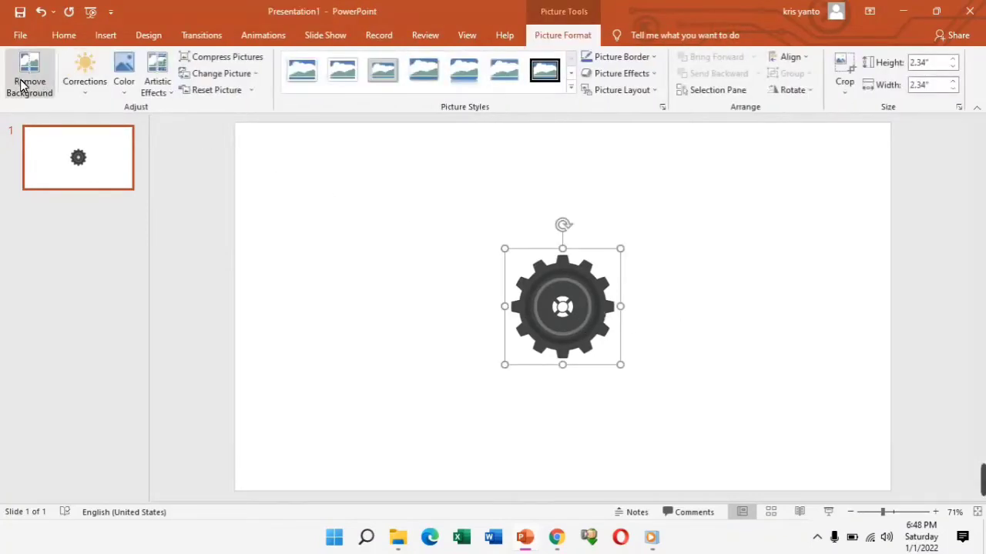
# - Remove the gear picture's background, marking the whole picture to its corners as the area to keep
pyautogui.click(44, 92)
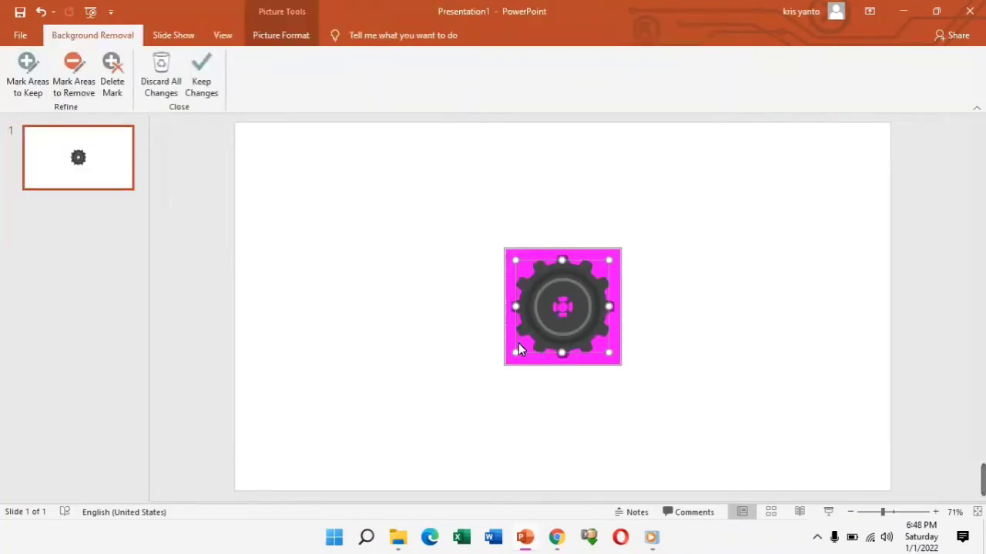
pyautogui.click(518, 365)
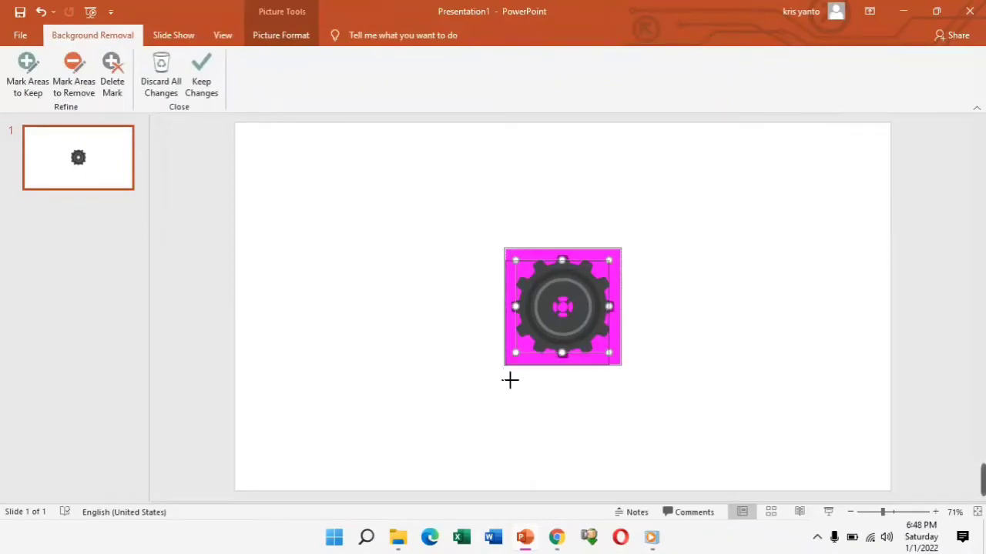
pyautogui.moveTo(518, 365); pyautogui.dragTo(511, 381)
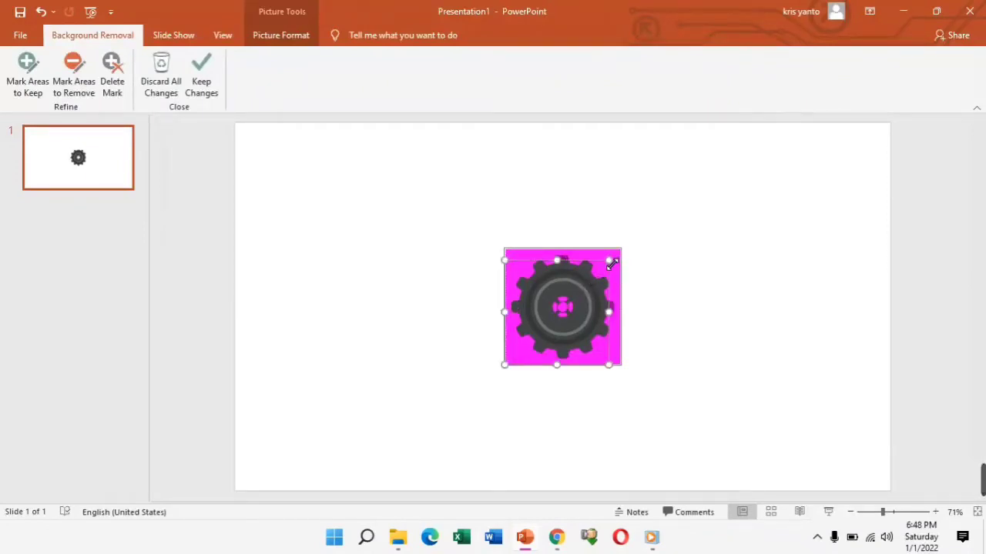
pyautogui.moveTo(612, 263); pyautogui.dragTo(627, 262)
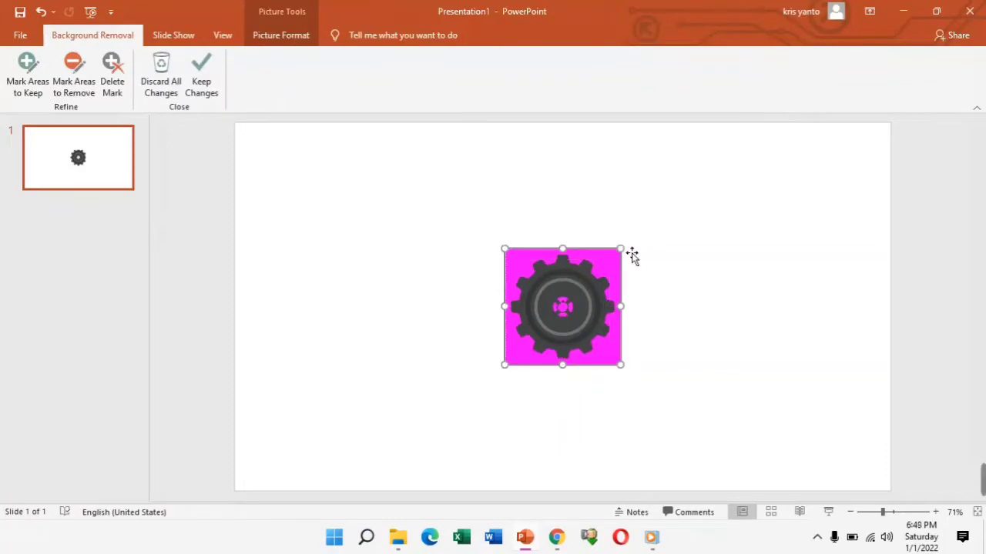
pyautogui.click(685, 289)
pyautogui.moveTo(601, 298); pyautogui.dragTo(601, 298)
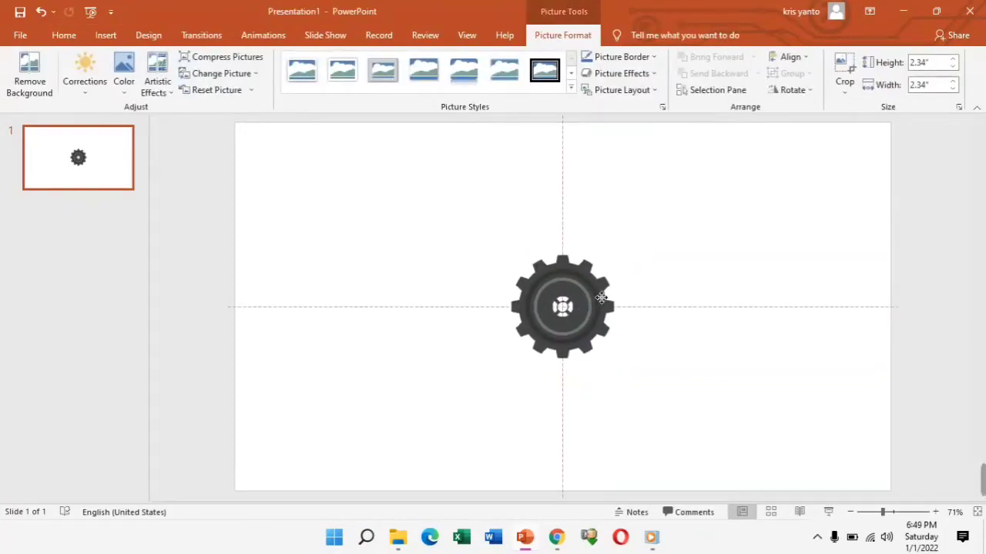
# - Drag the gear from the slide centre into the lower-left area
pyautogui.moveTo(601, 298)
pyautogui.mouseDown()
pyautogui.moveTo(396, 292)
pyautogui.moveTo(389, 348)
pyautogui.mouseUp()
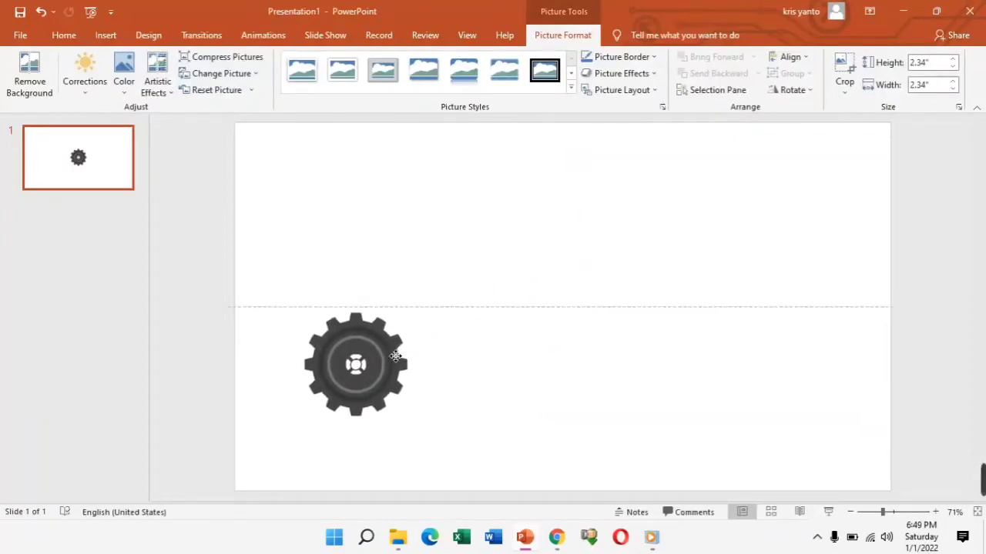
pyautogui.moveTo(389, 348); pyautogui.dragTo(395, 356)
pyautogui.click(509, 357)
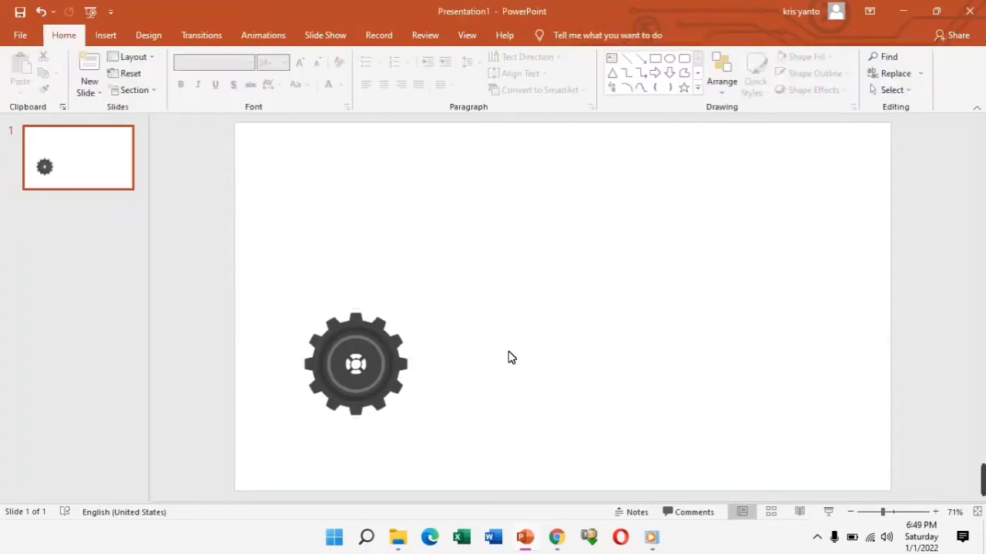
pyautogui.click(395, 354)
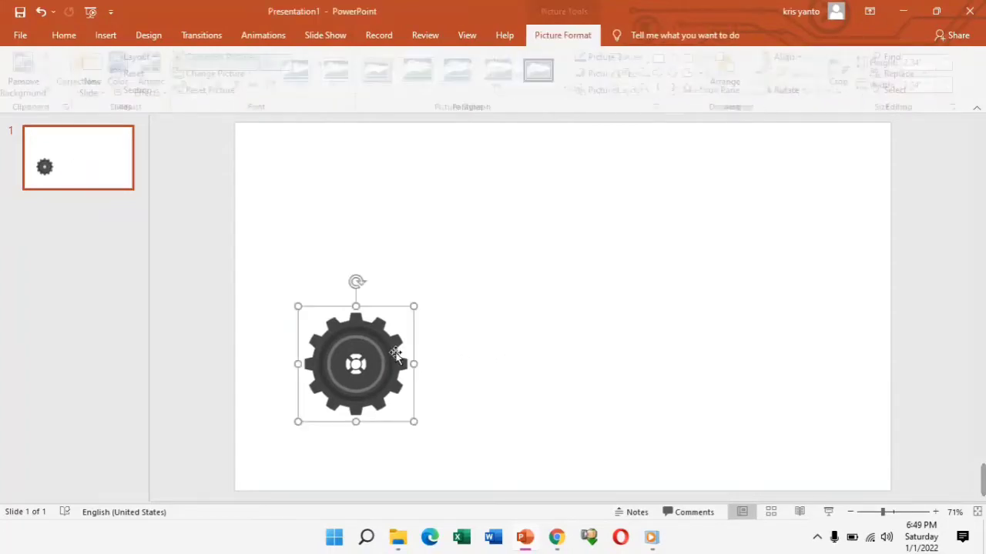
# - Apply the Spin emphasis animation to the gear
pyautogui.click(263, 37)
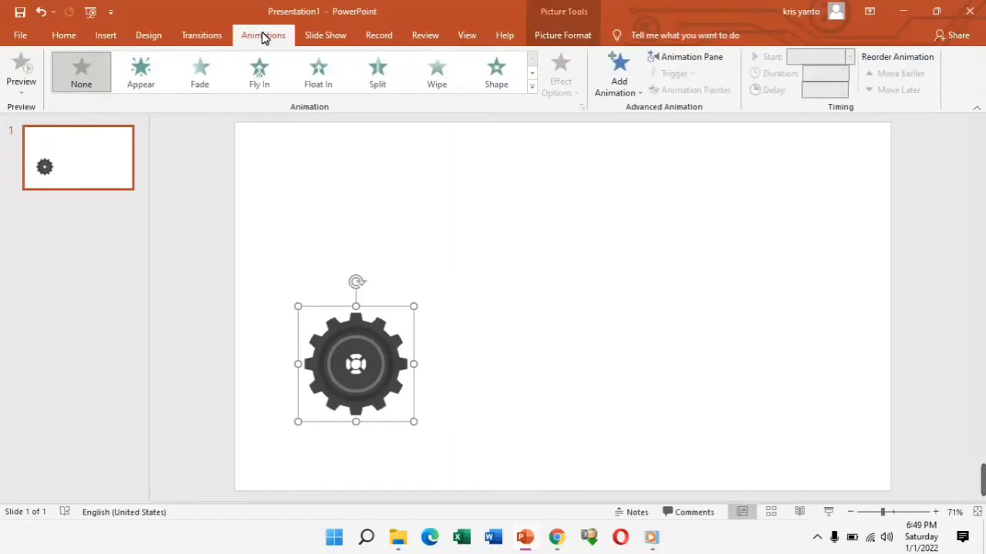
pyautogui.click(531, 86)
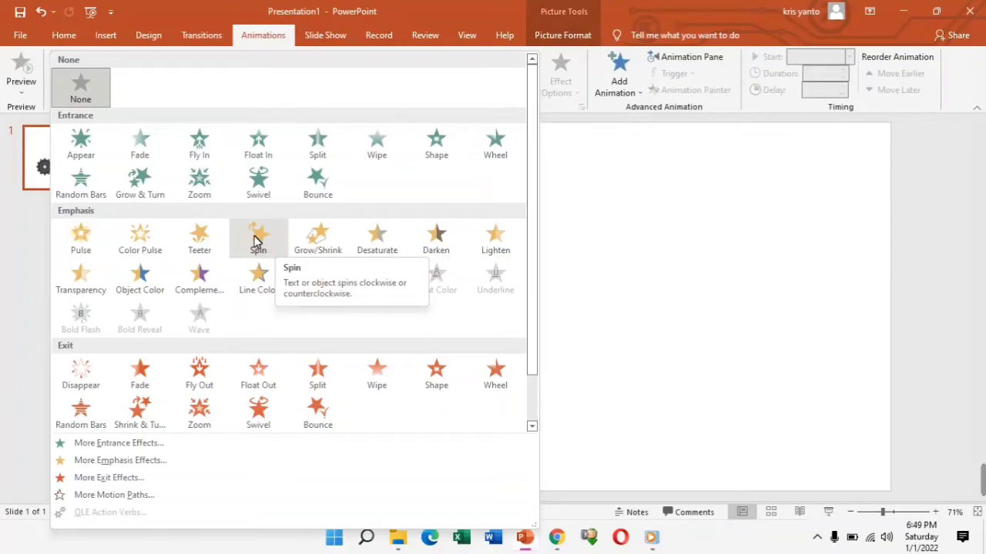
pyautogui.click(256, 241)
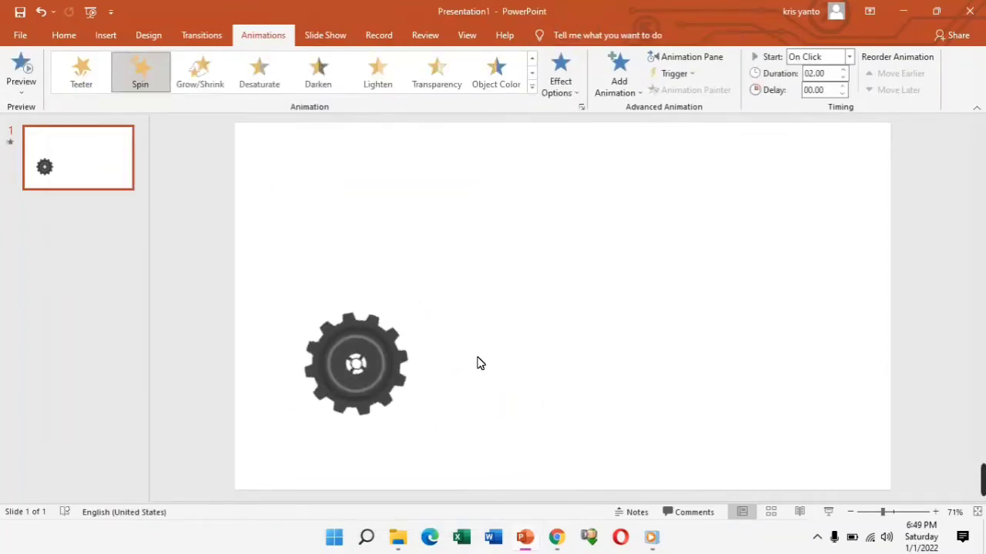
# - Set the gear's Spin to start With Previous with a 04.00-second duration
pyautogui.click(385, 348)
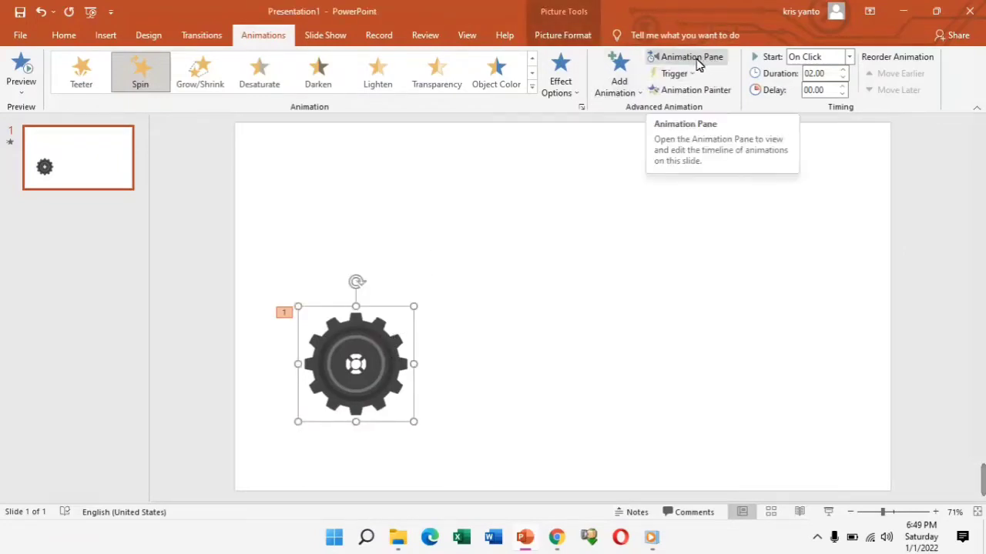
pyautogui.click(849, 58)
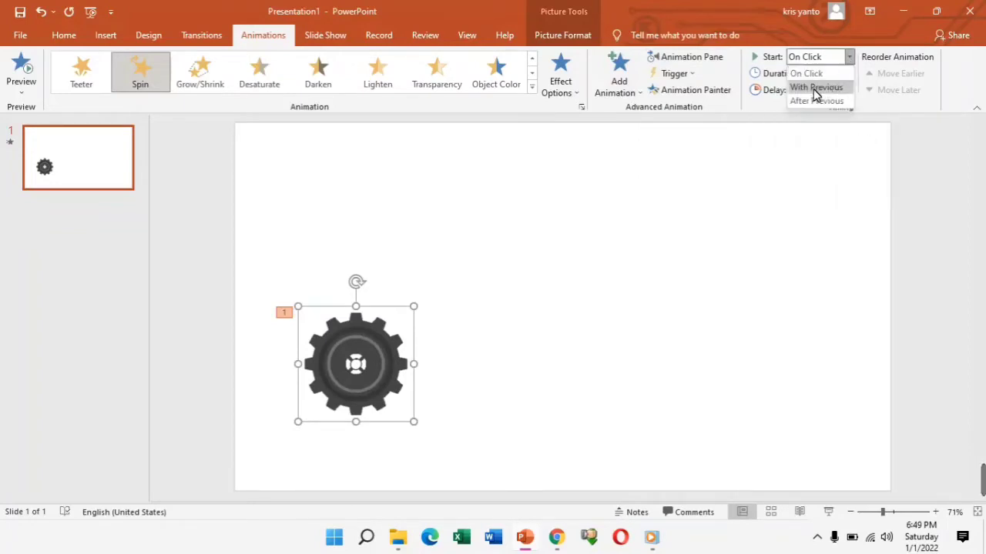
pyautogui.click(838, 87)
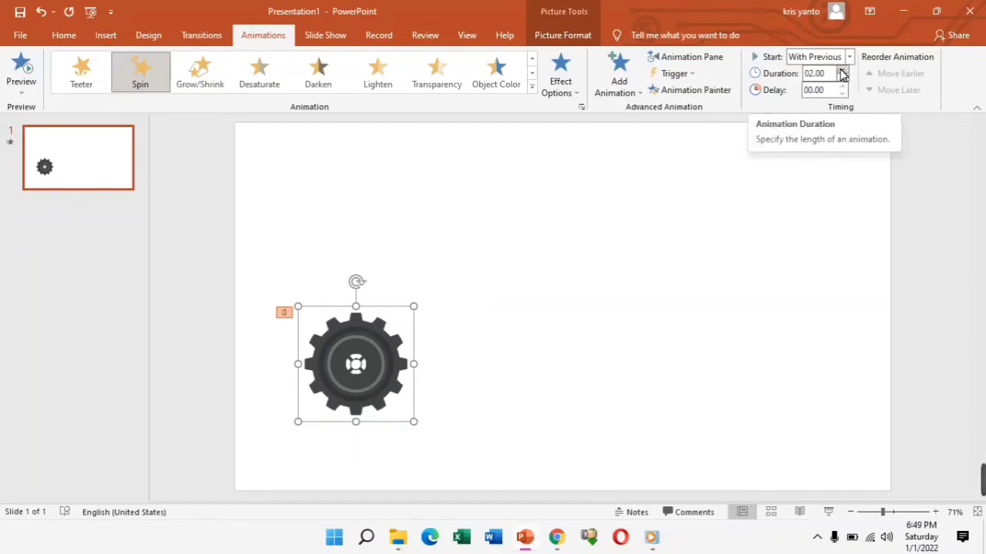
pyautogui.click(842, 70)
pyautogui.click(842, 70)
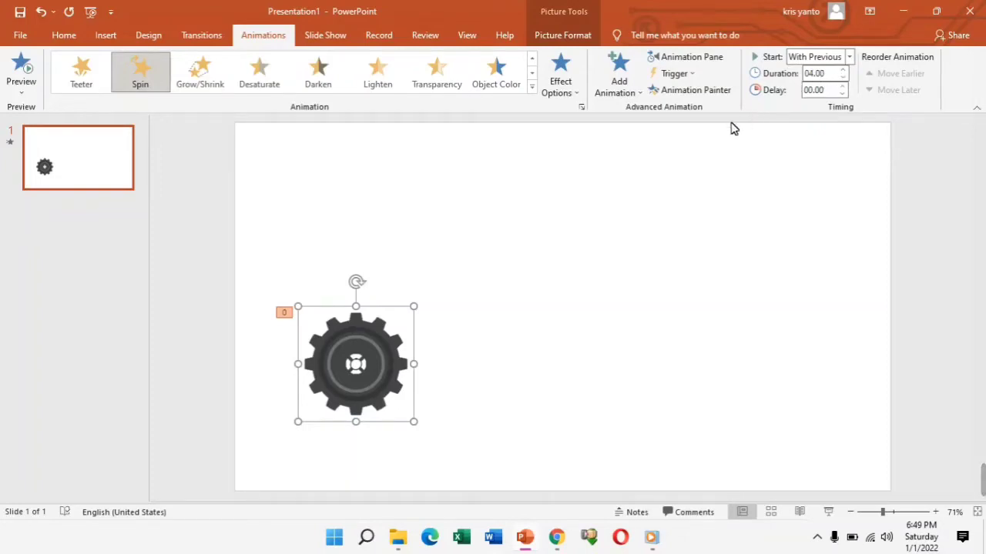
# - Open the Animation Pane and preview the gear's spin with Play All
pyautogui.click(704, 60)
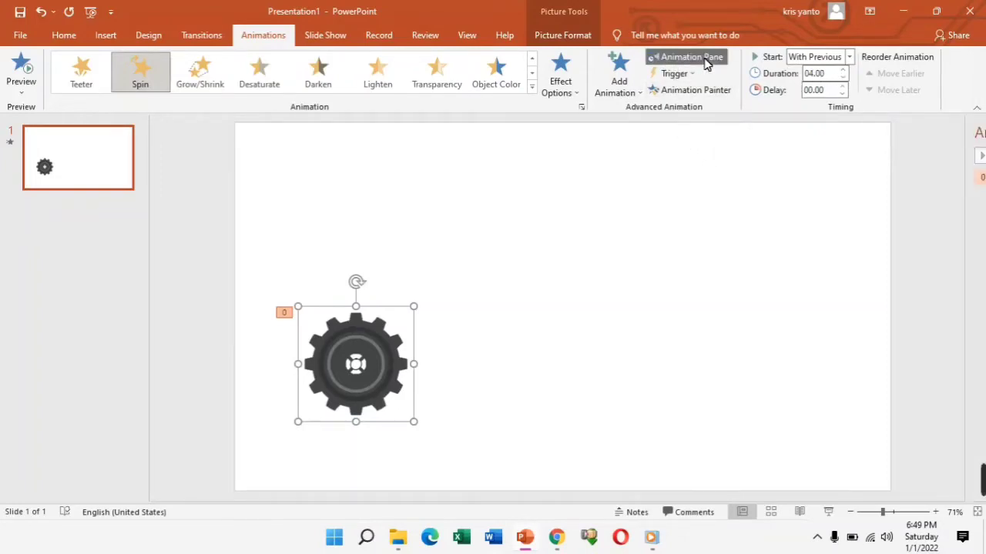
pyautogui.click(906, 209)
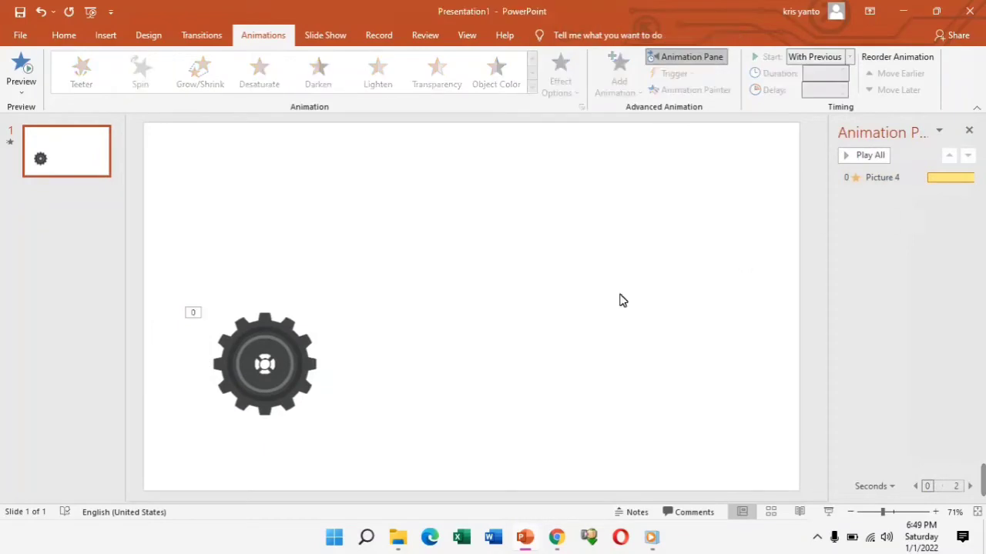
pyautogui.click(861, 157)
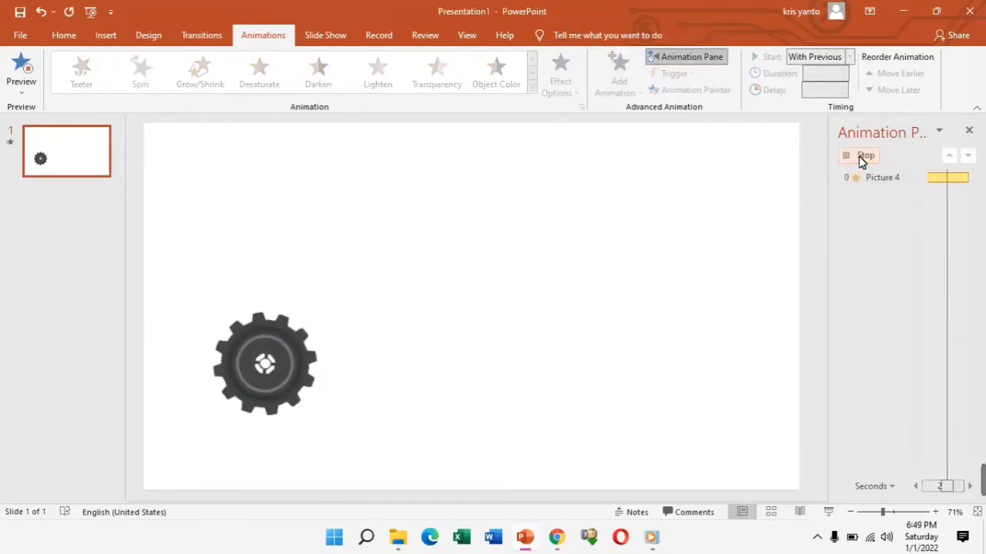
# - Open the Spin Effect Options dialog for Picture 4
pyautogui.click(950, 178)
pyautogui.click(968, 178)
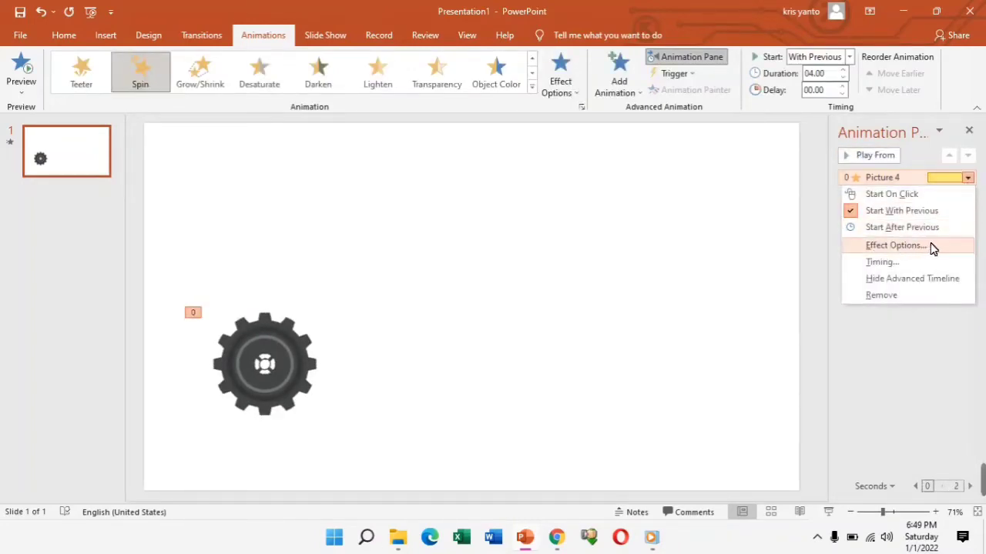
pyautogui.click(932, 246)
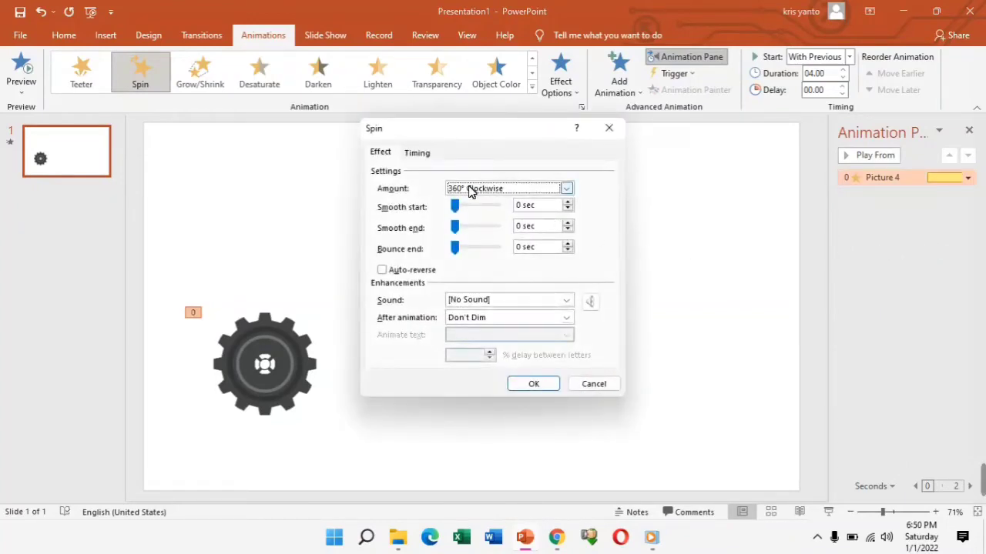
# - Set the gear's Spin timing to repeat Until End of Slide, then stop the preview
pyautogui.click(418, 153)
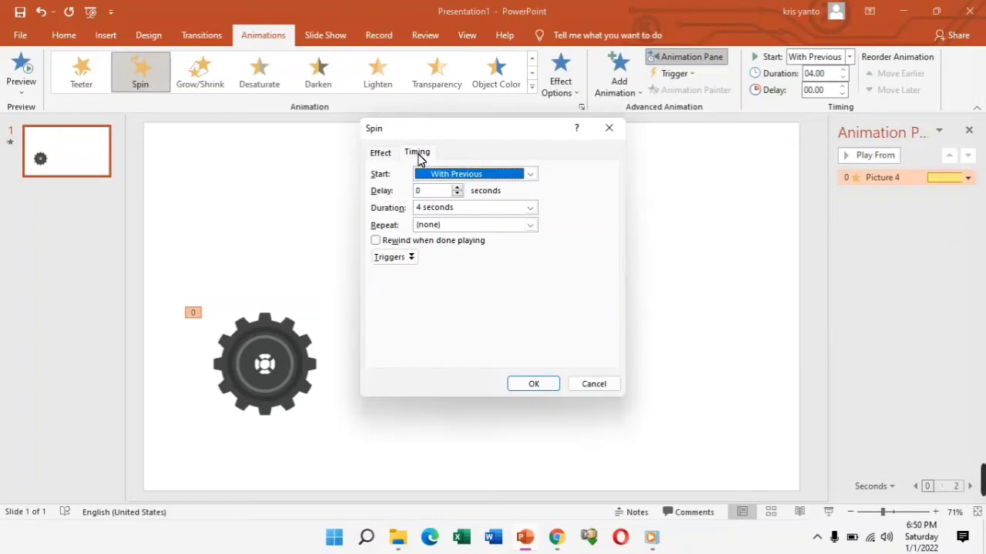
pyautogui.click(529, 225)
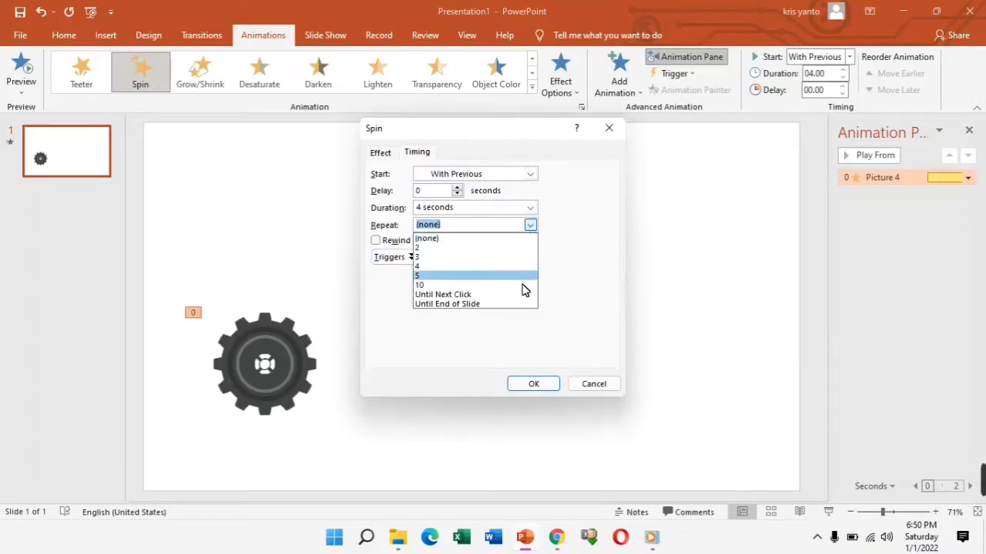
pyautogui.click(497, 305)
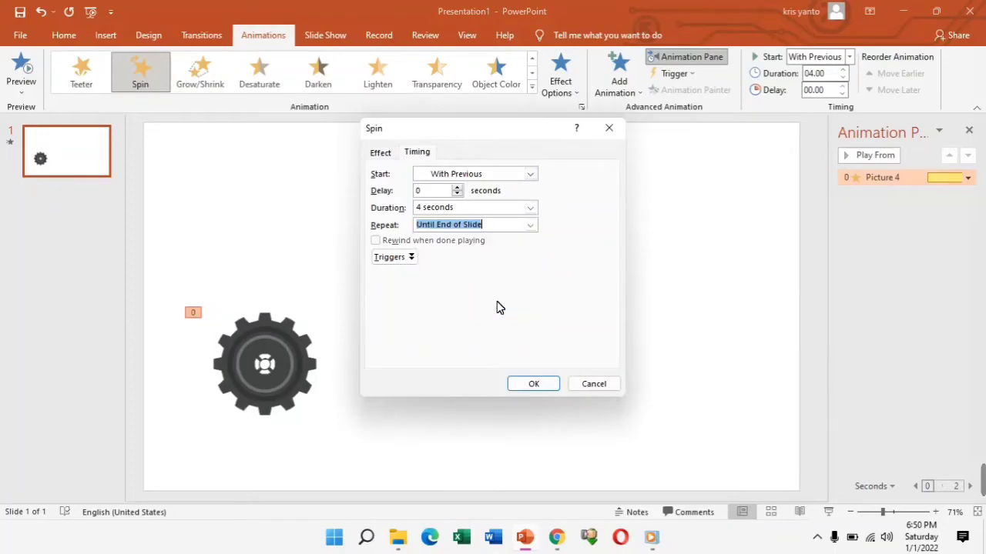
pyautogui.click(535, 386)
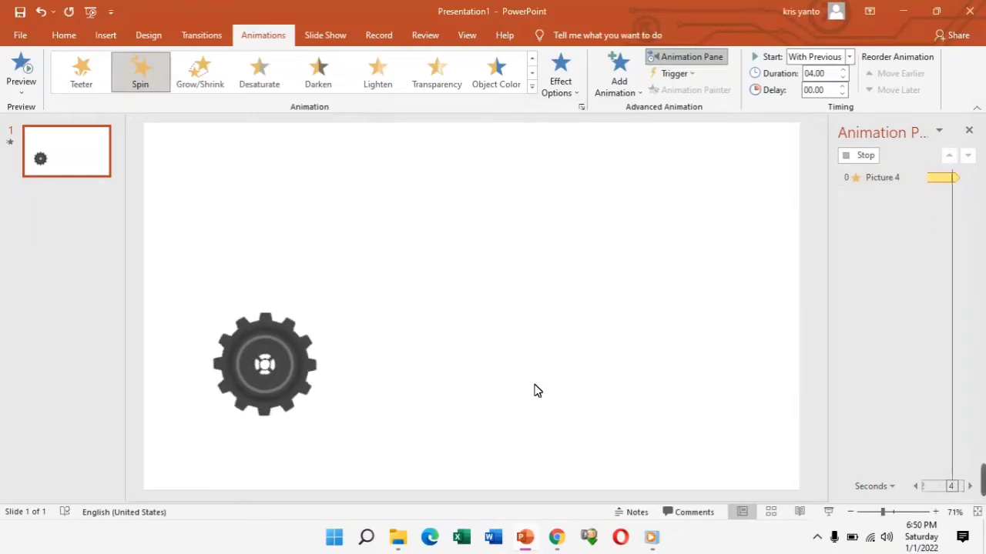
pyautogui.click(500, 369)
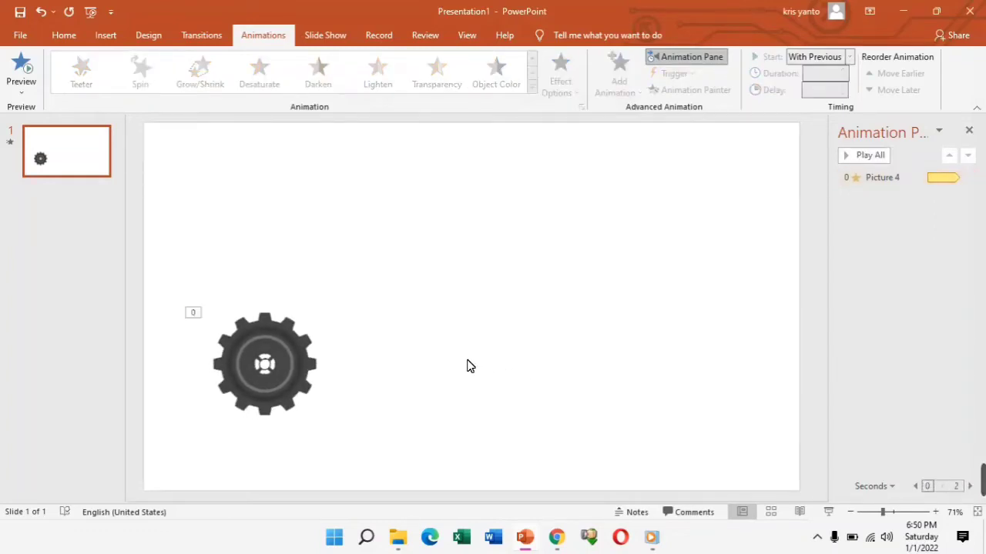
# - Copy the gear and paste a duplicate onto the slide
pyautogui.click(309, 362)
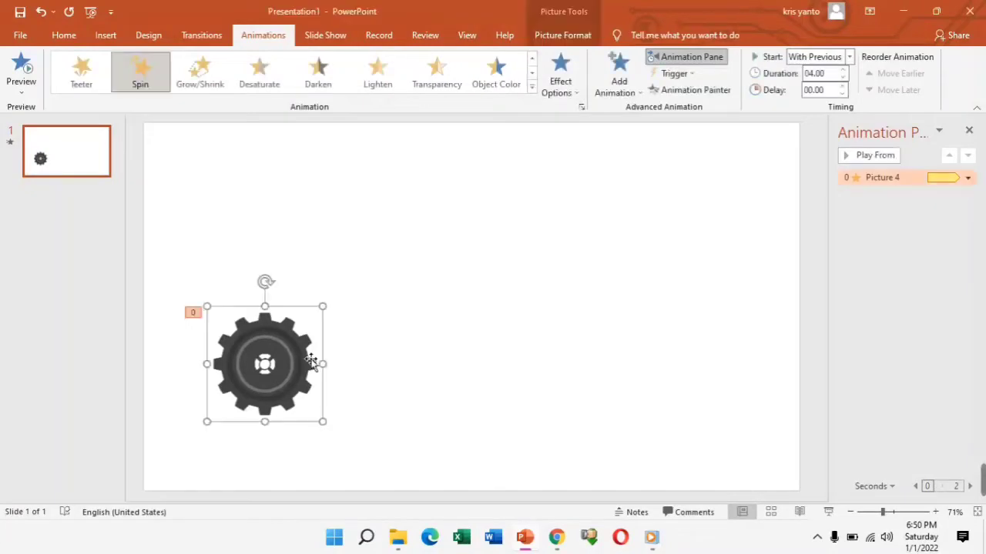
pyautogui.rightClick(302, 355)
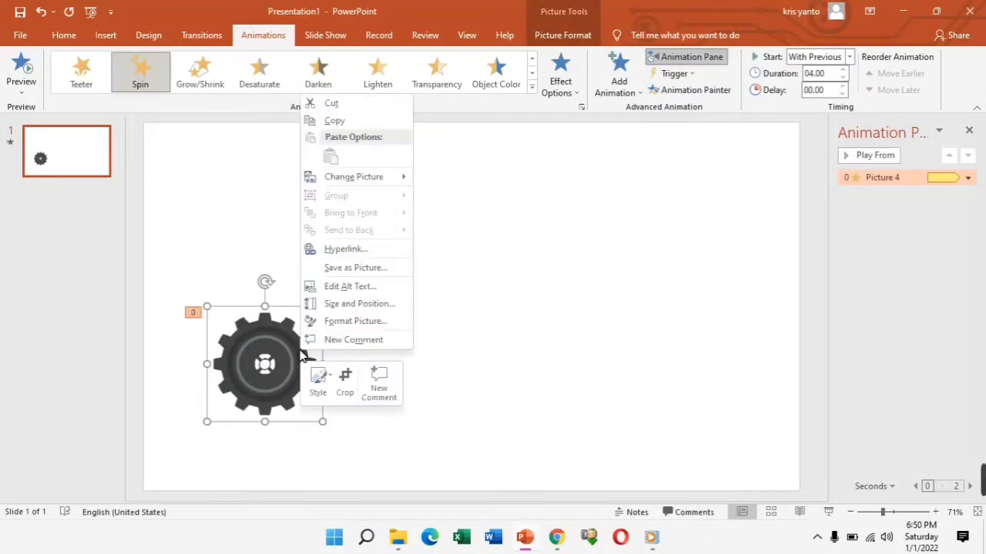
pyautogui.click(349, 124)
pyautogui.rightClick(463, 254)
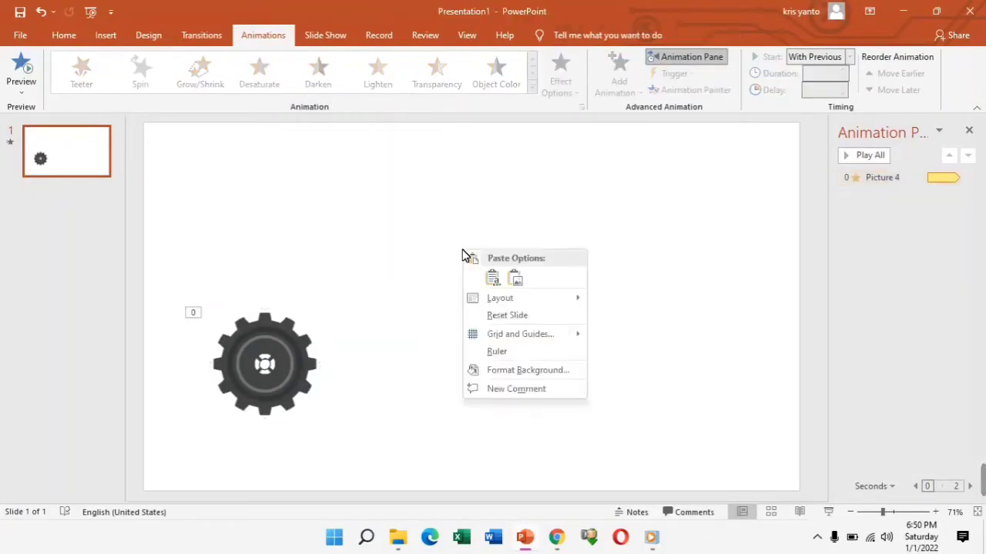
pyautogui.click(495, 280)
# - Shrink the duplicate gear and position it meshing with the original's upper right
pyautogui.moveTo(287, 365); pyautogui.dragTo(427, 312)
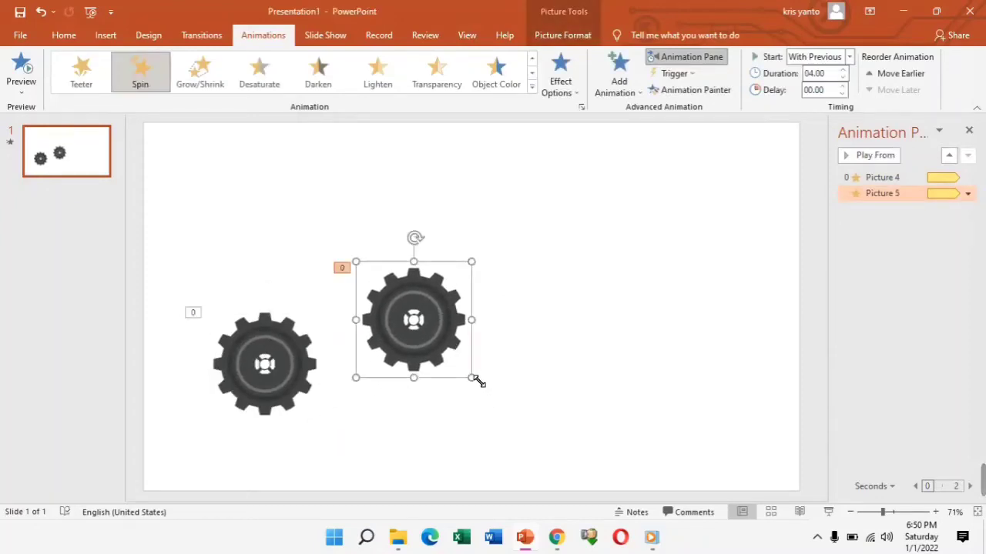
pyautogui.moveTo(473, 378)
pyautogui.mouseDown()
pyautogui.moveTo(431, 315)
pyautogui.moveTo(438, 324)
pyautogui.moveTo(358, 339)
pyautogui.mouseUp()
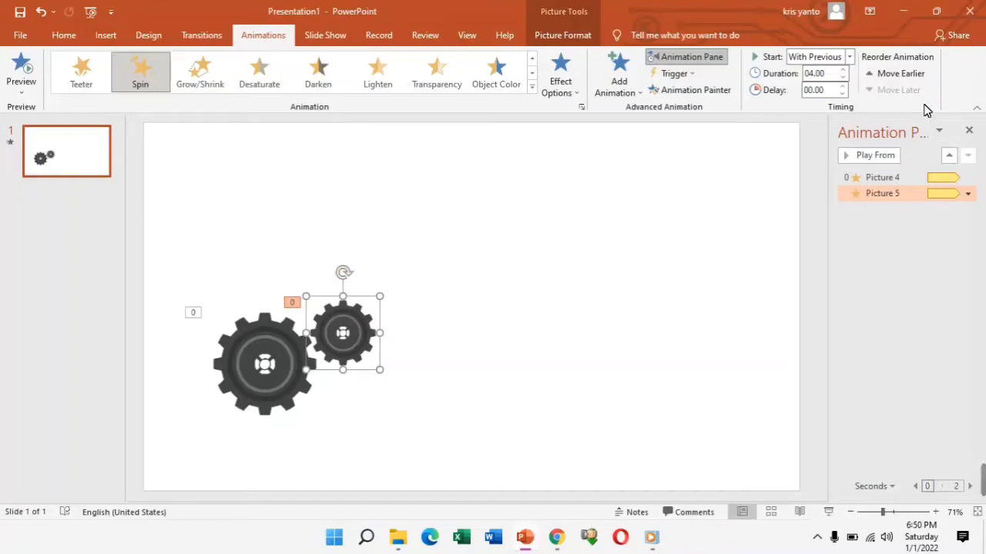
pyautogui.hotkey('ctrl', 'z')
pyautogui.hotkey('ctrl', 'z')
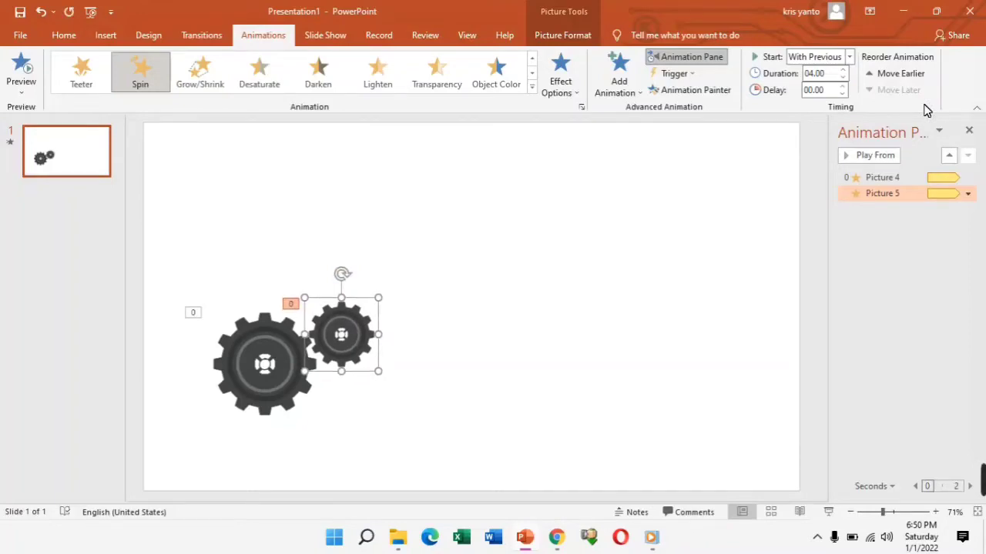
pyautogui.hotkey('ctrl', 'z')
pyautogui.hotkey('ctrl', 'z')
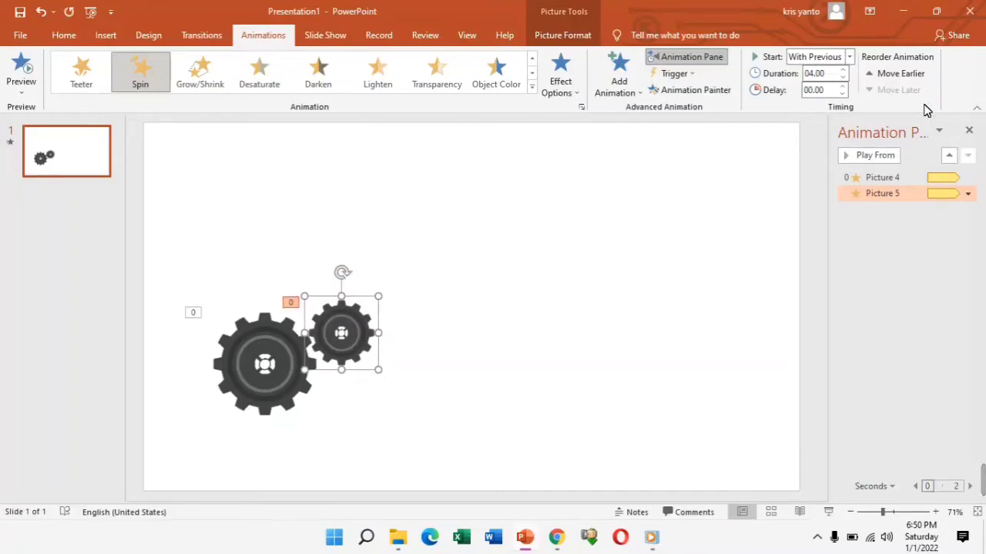
pyautogui.hotkey('ctrl', 'z')
pyautogui.hotkey('ctrl', 'z')
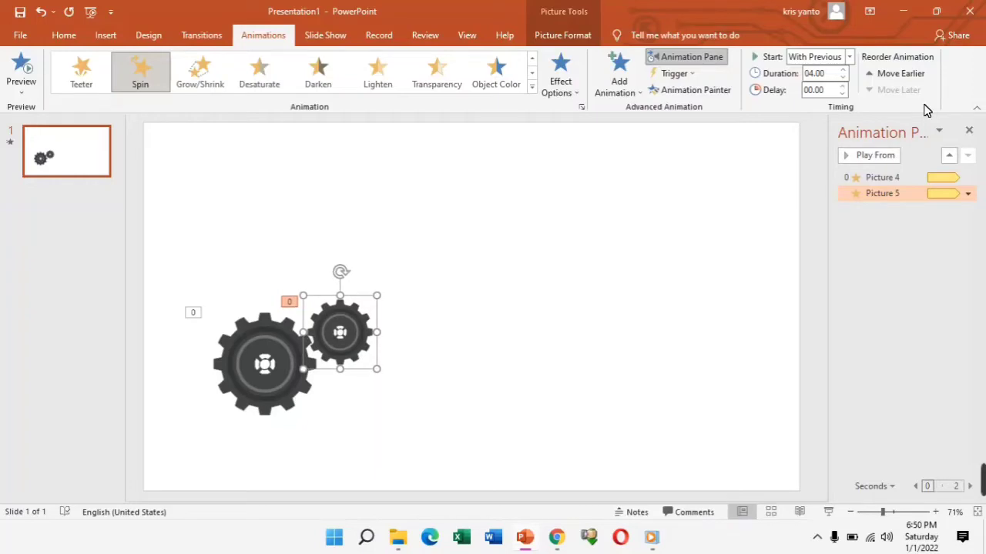
pyautogui.hotkey('ctrl', 'z')
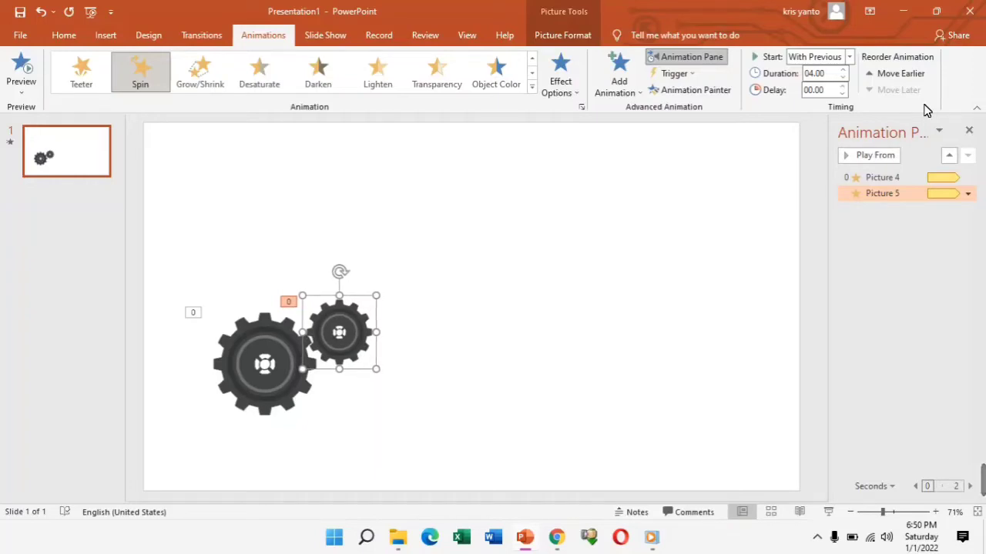
pyautogui.click(510, 252)
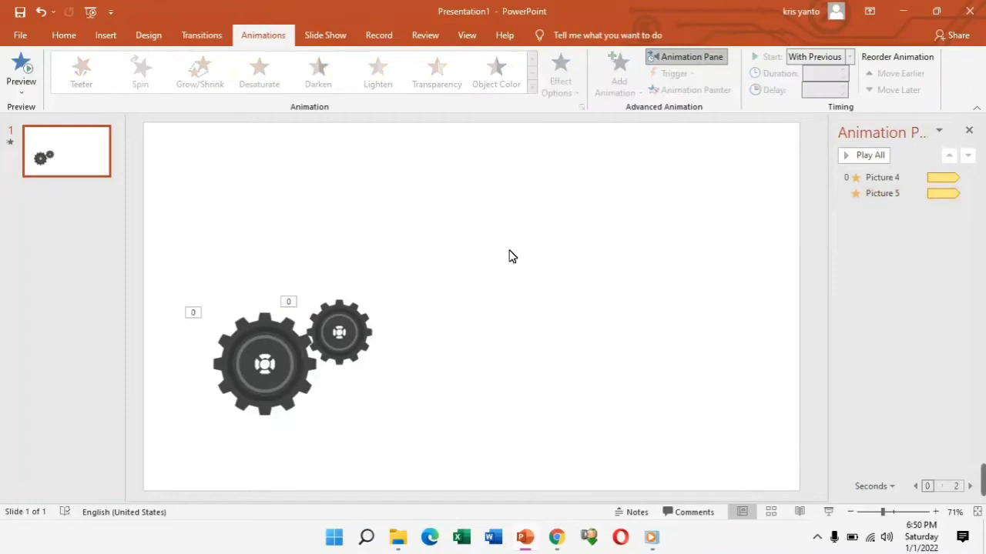
pyautogui.click(353, 318)
# - Set Picture 5's Spin duration to 1 second (Fast) in its Effect Options
pyautogui.click(967, 194)
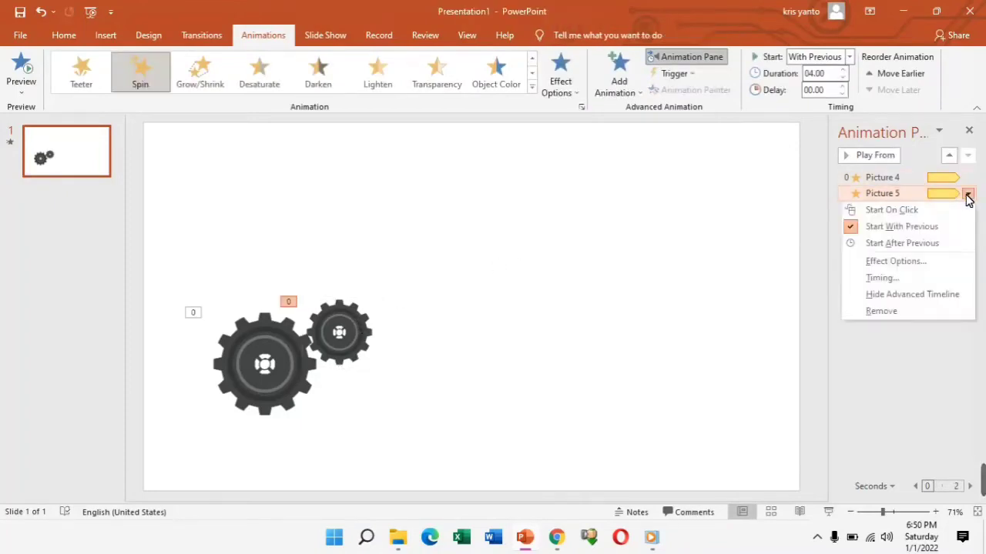
pyautogui.click(891, 262)
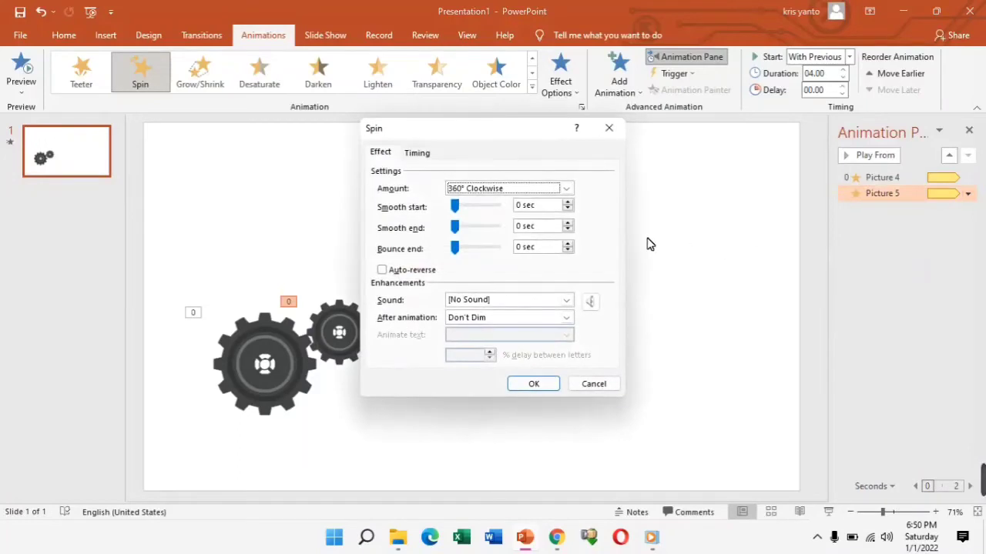
pyautogui.click(416, 153)
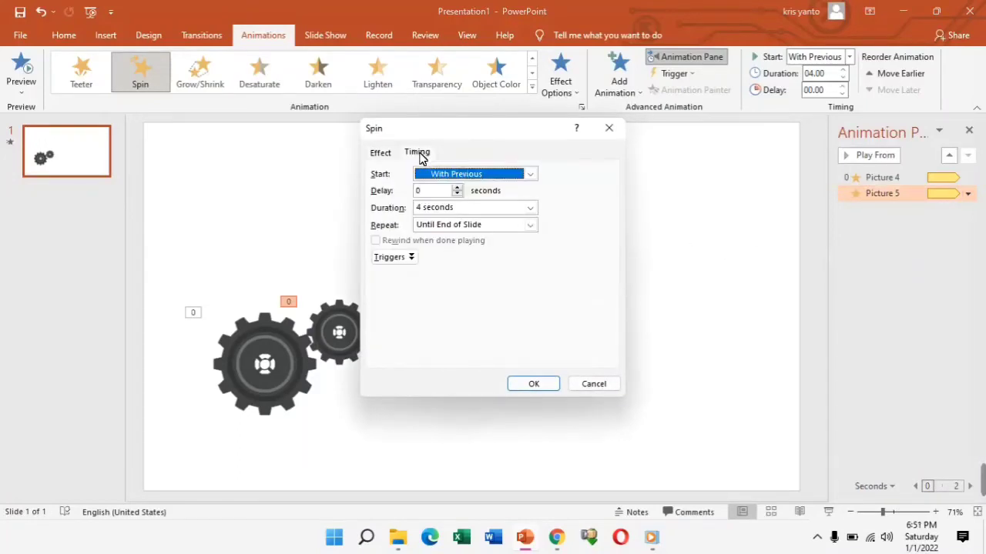
pyautogui.click(531, 208)
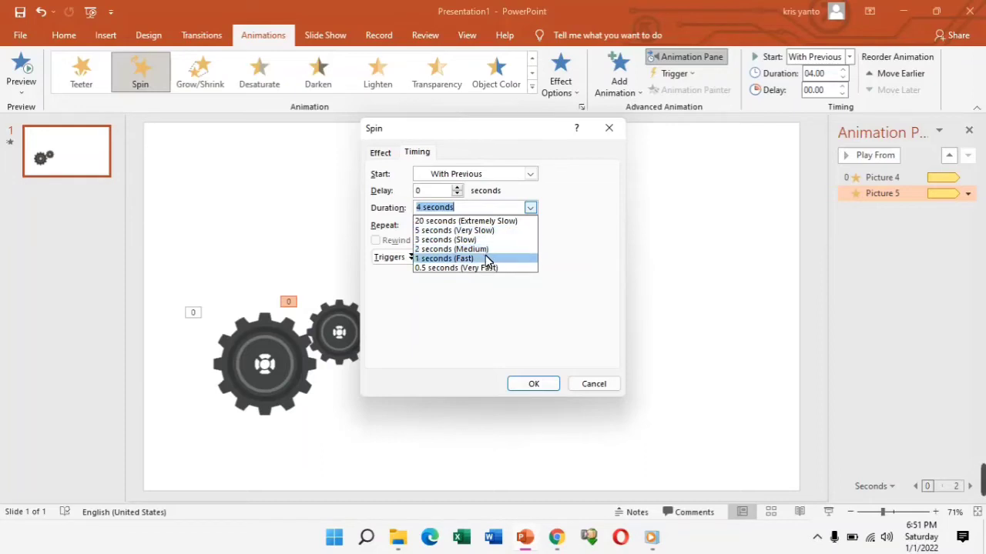
pyautogui.click(485, 258)
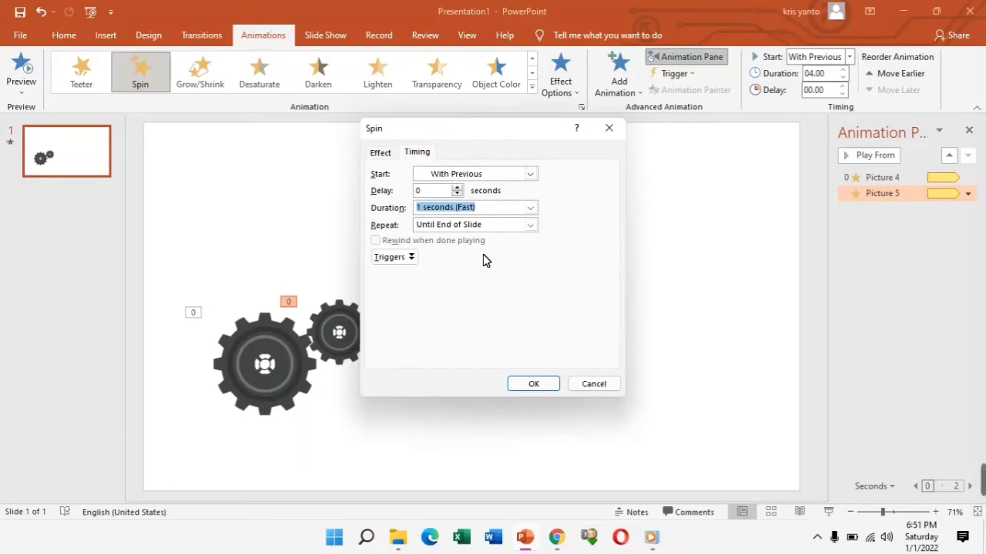
pyautogui.click(530, 384)
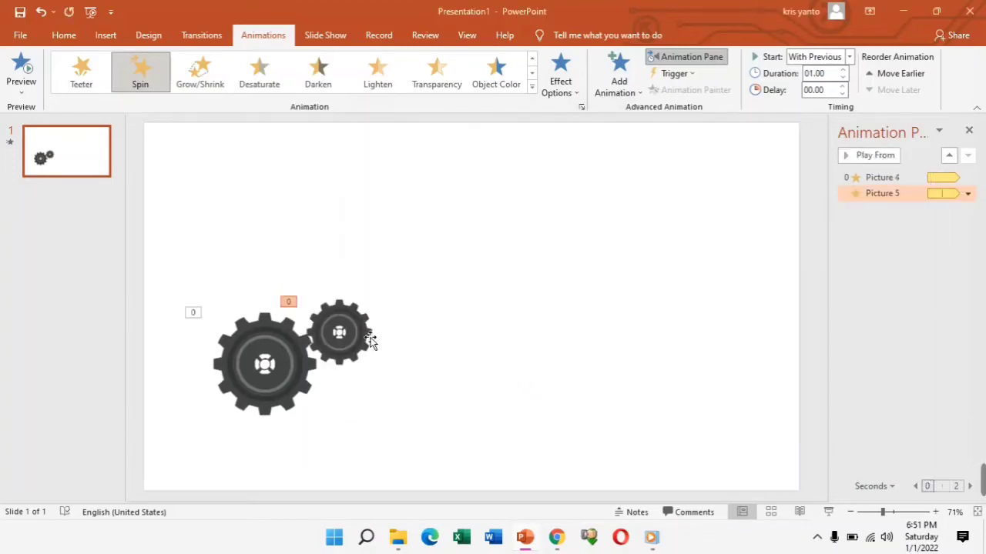
# - Preview both gears spinning with Play All, then stop playback
pyautogui.click(474, 344)
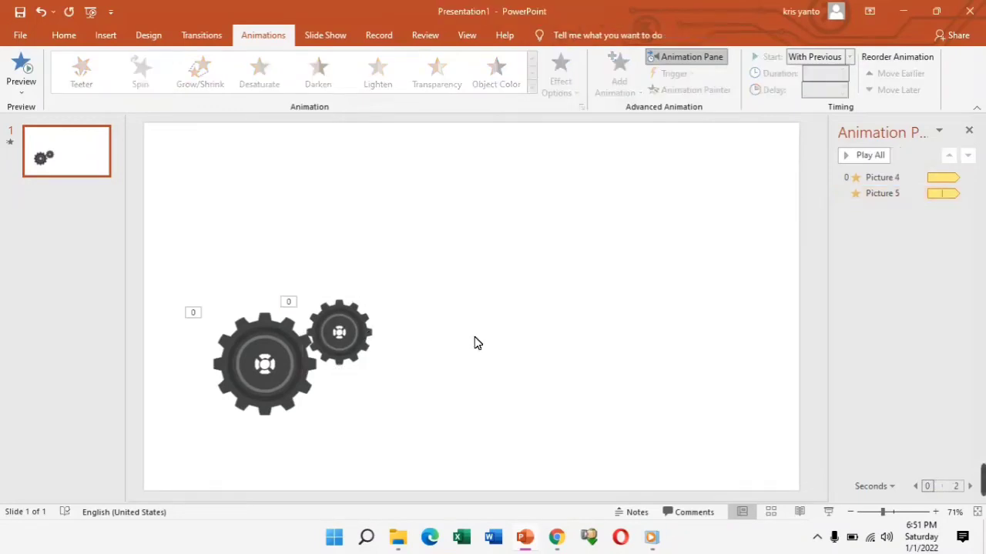
pyautogui.click(869, 157)
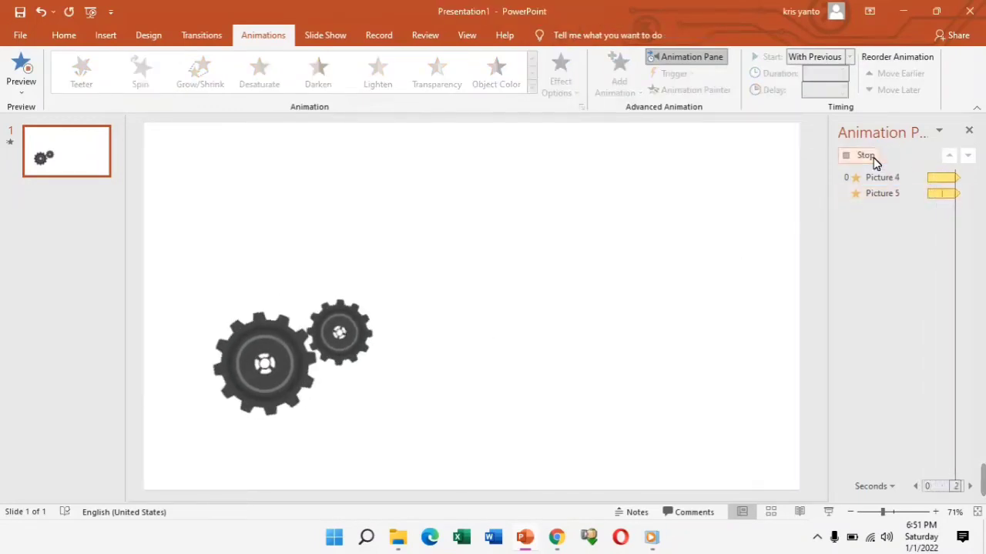
pyautogui.click(868, 156)
pyautogui.click(374, 322)
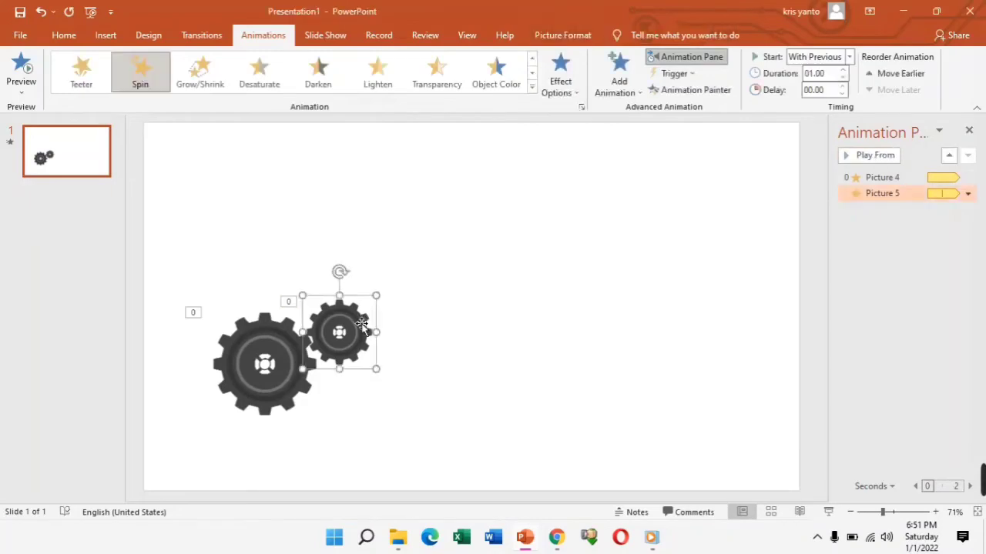
# - Make the small gear spin counterclockwise and preview all animations
pyautogui.click(567, 91)
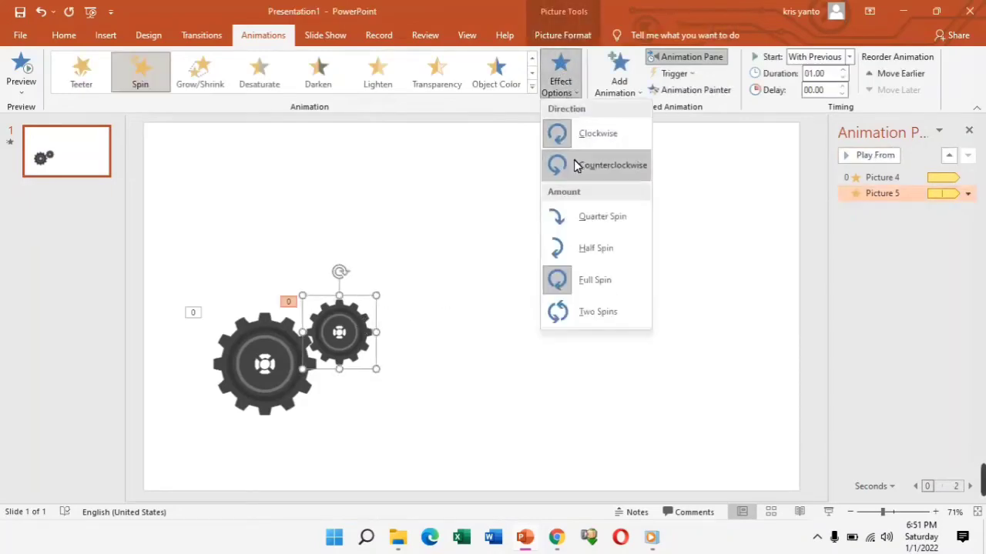
pyautogui.click(615, 166)
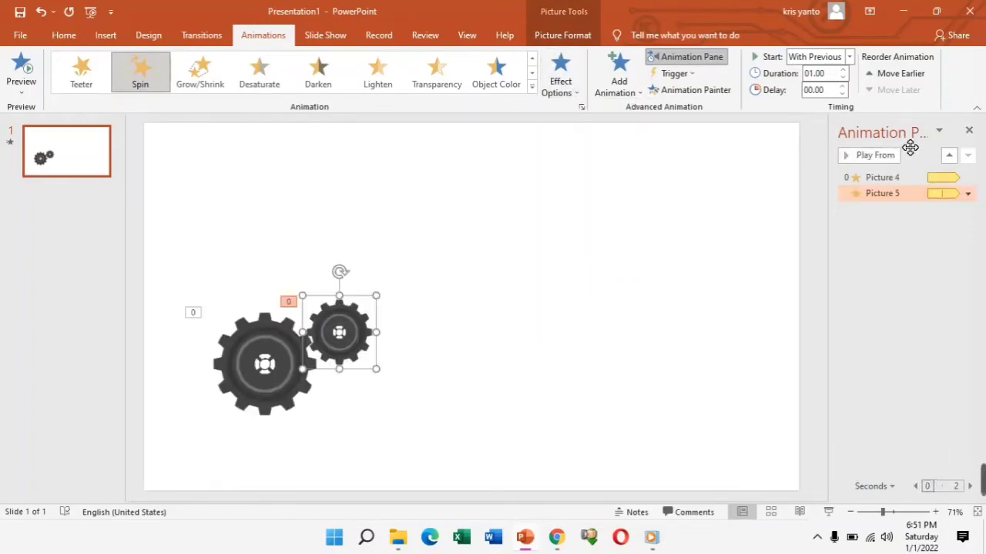
pyautogui.click(873, 257)
pyautogui.click(867, 156)
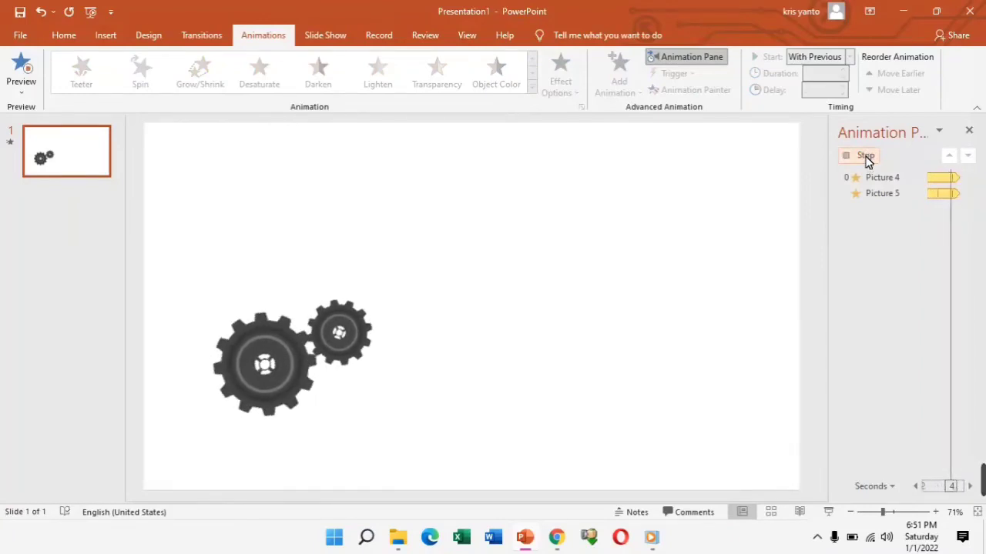
pyautogui.click(866, 156)
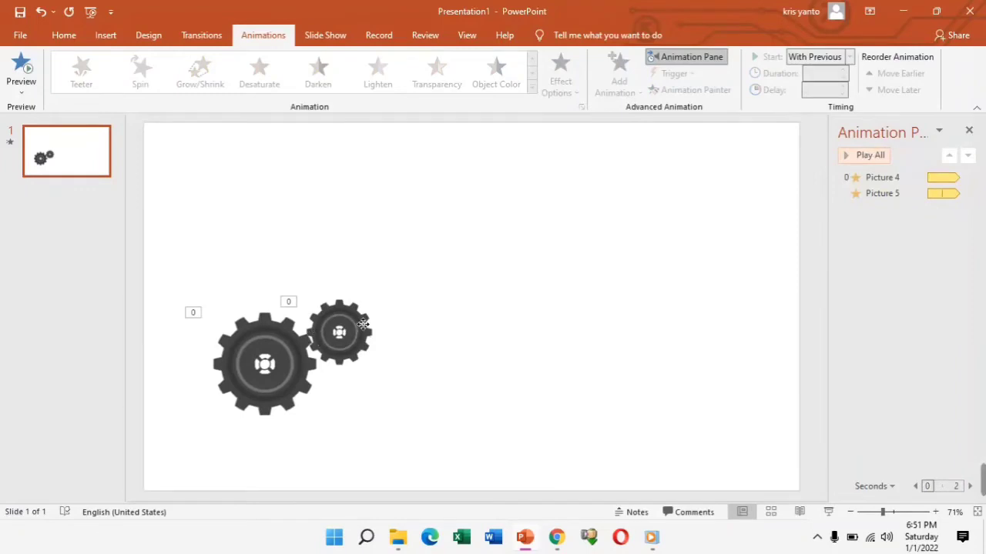
# - Set the small gear's Spin duration to 01.50 seconds and preview both gears together
pyautogui.click(363, 325)
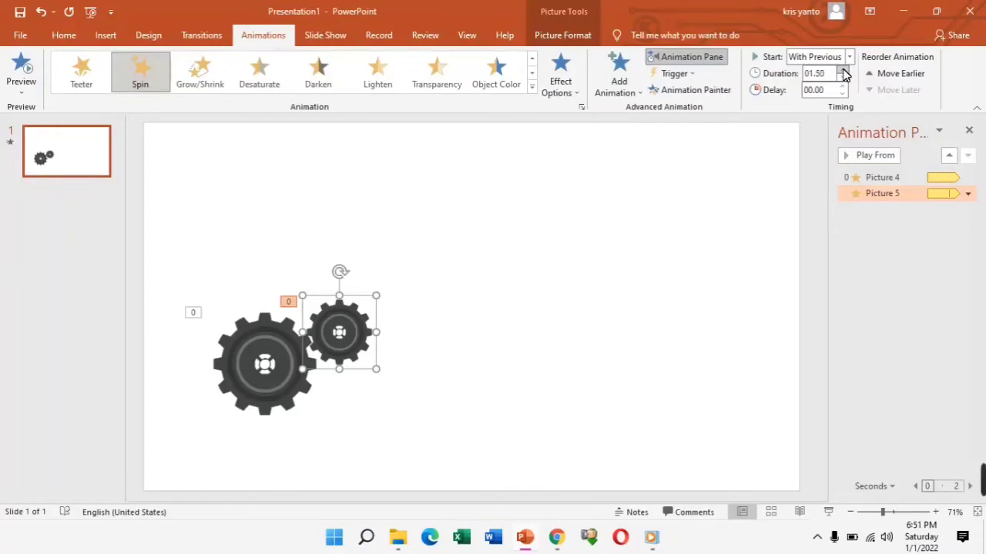
pyautogui.click(885, 244)
pyautogui.click(869, 154)
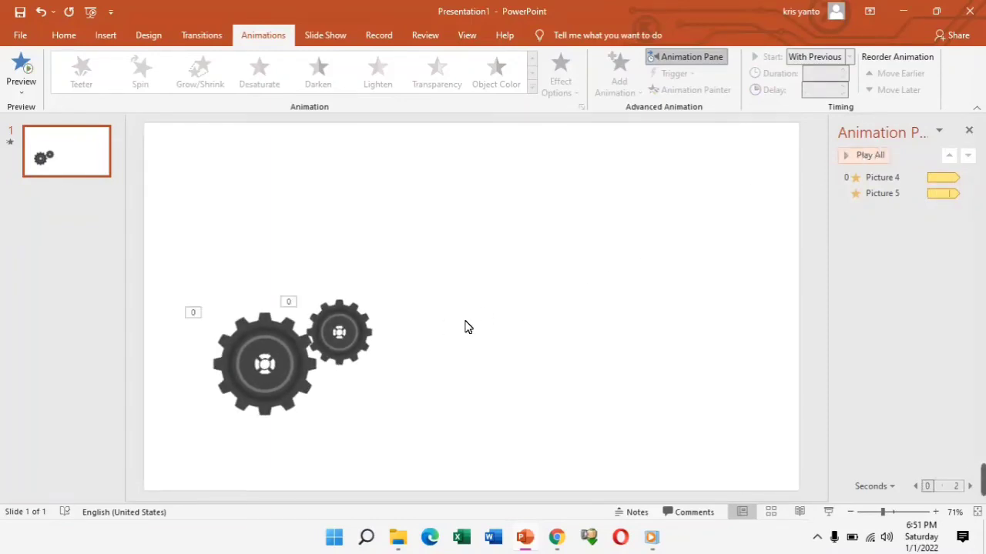
# - Copy the large gear and paste a duplicate onto the slide, keeping source formatting
pyautogui.click(298, 363)
pyautogui.rightClick(298, 364)
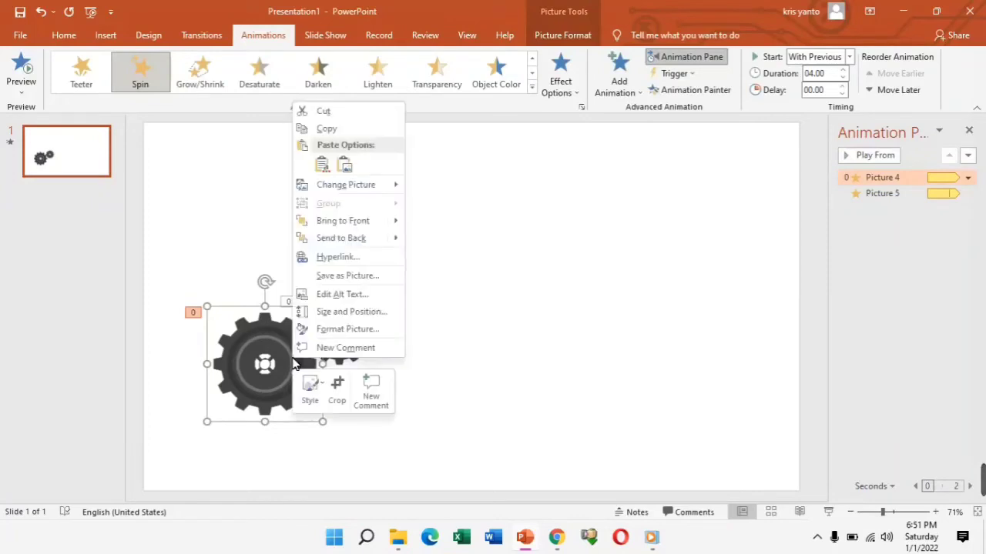
pyautogui.click(345, 128)
pyautogui.click(572, 255)
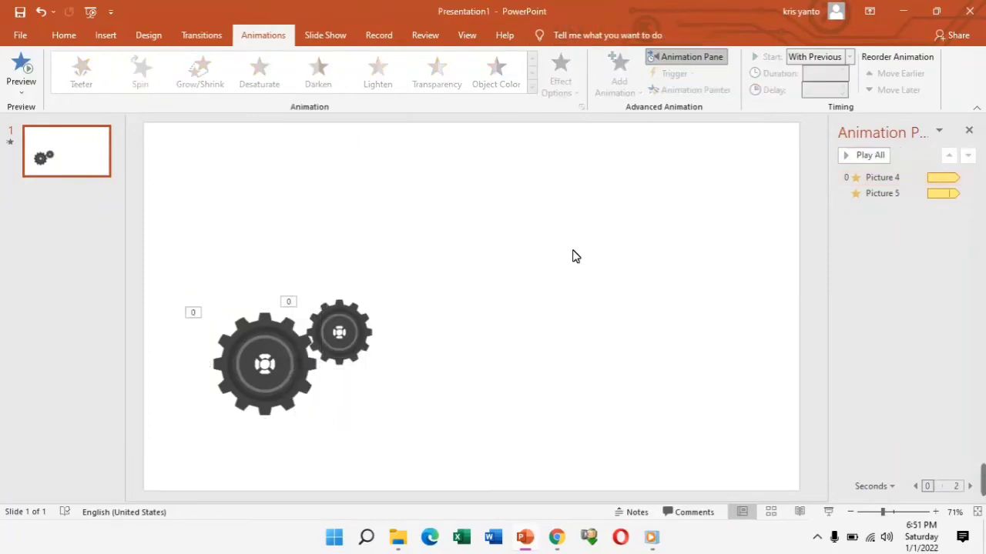
pyautogui.rightClick(572, 255)
pyautogui.click(602, 279)
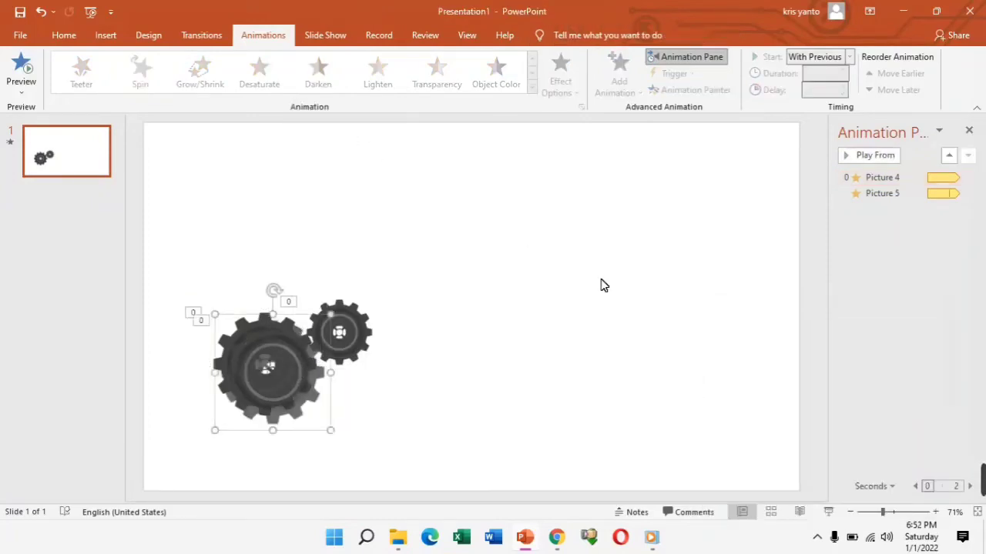
# - Enlarge the pasted gear and position it to mesh against the small gear's right side
pyautogui.moveTo(284, 341)
pyautogui.mouseDown()
pyautogui.moveTo(421, 289)
pyautogui.moveTo(485, 238)
pyautogui.mouseUp()
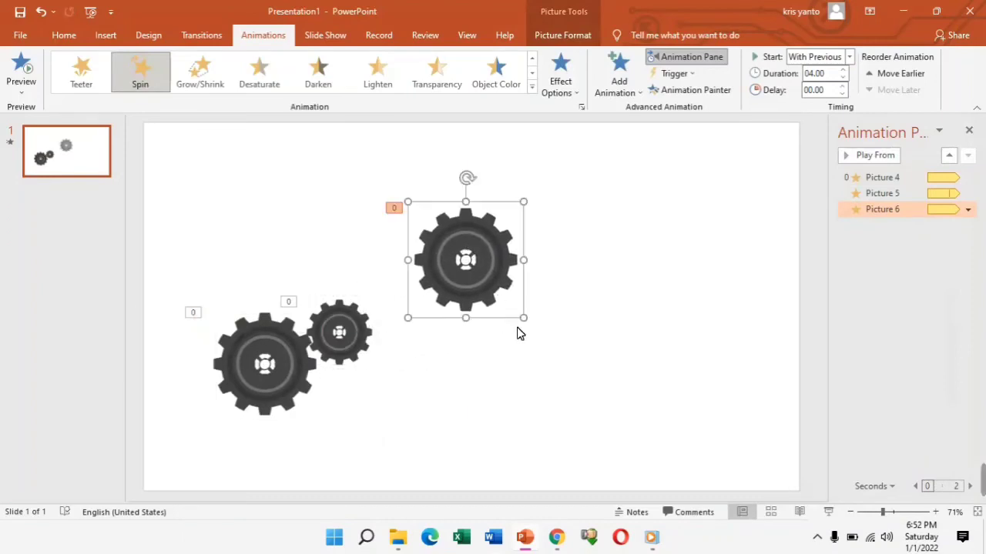
pyautogui.moveTo(526, 322)
pyautogui.mouseDown()
pyautogui.moveTo(625, 424)
pyautogui.moveTo(531, 348)
pyautogui.mouseUp()
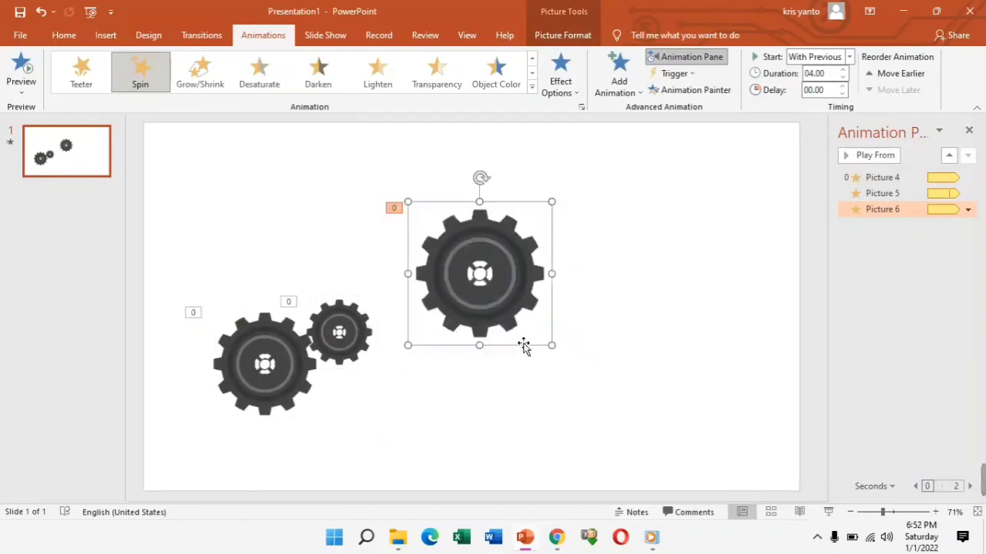
pyautogui.moveTo(482, 283)
pyautogui.mouseDown()
pyautogui.moveTo(439, 313)
pyautogui.moveTo(439, 298)
pyautogui.mouseUp()
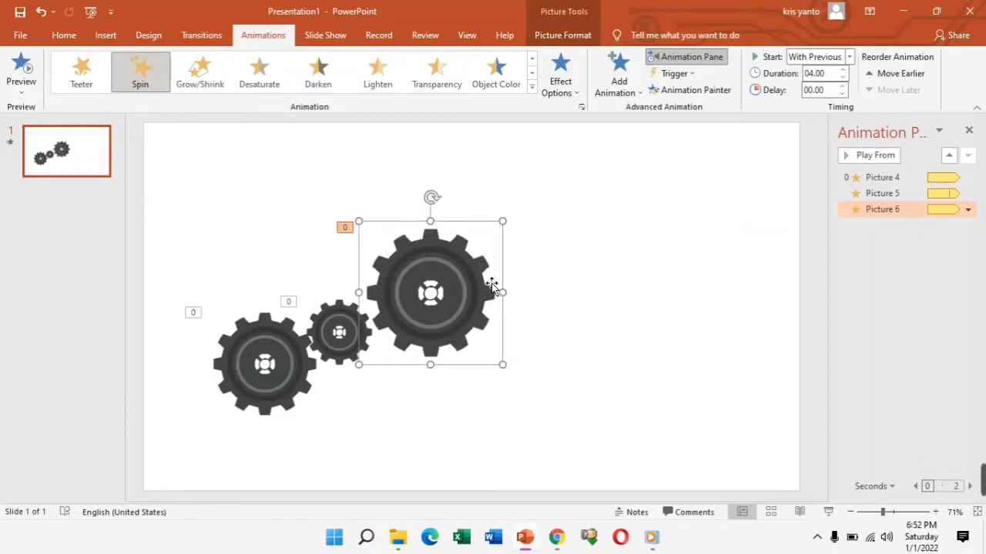
pyautogui.press('Left')
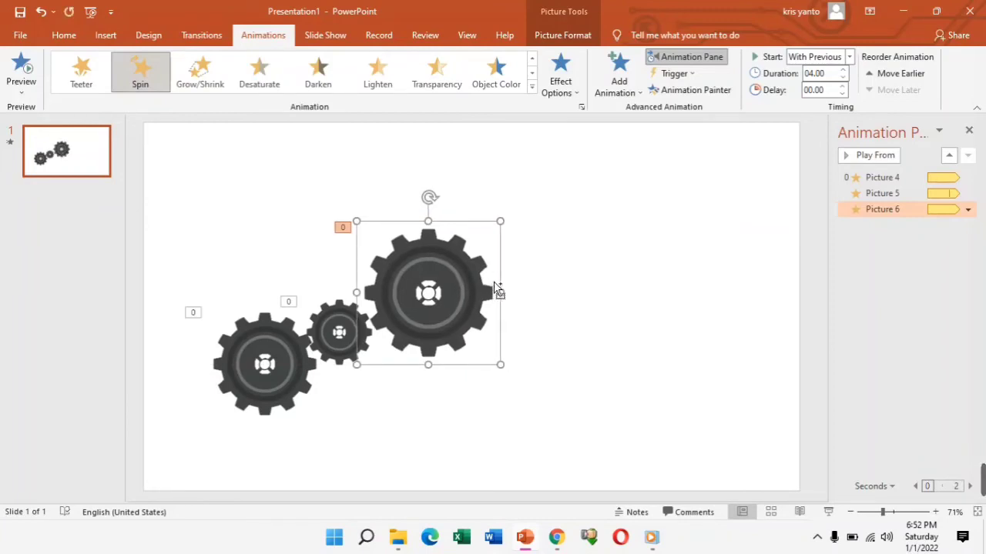
pyautogui.press('Down')
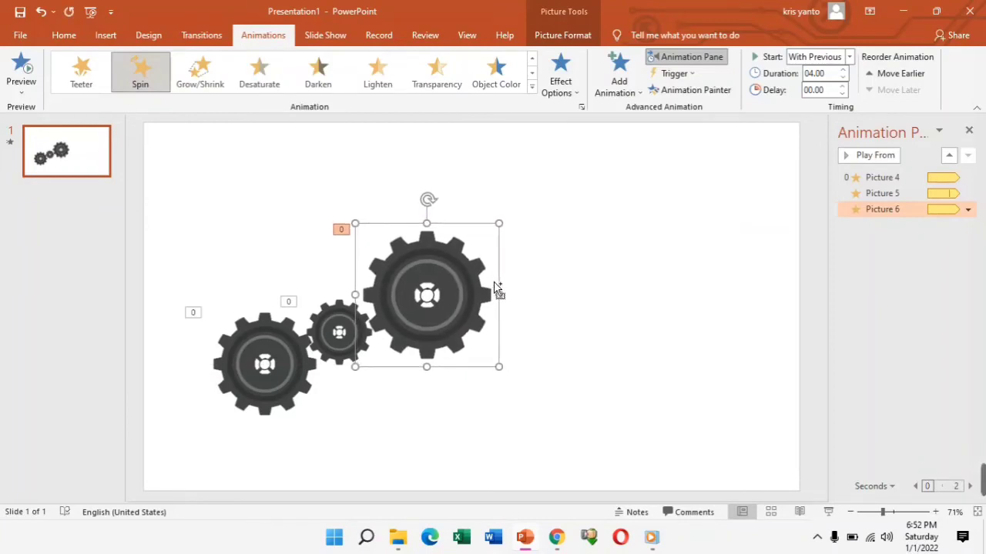
pyautogui.press('Left')
pyautogui.press('Left')
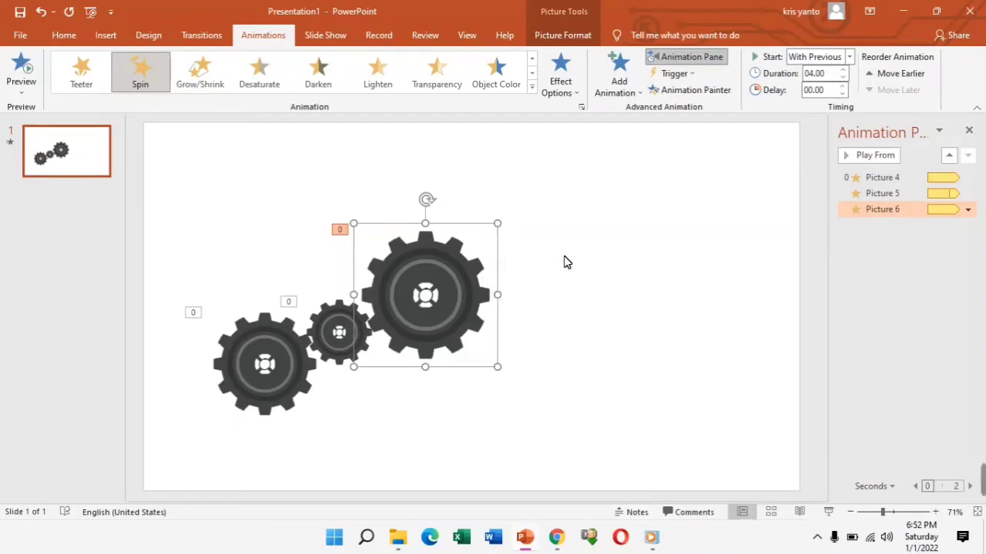
# - Change Picture 6's Spin duration to 5 seconds (Very Slow) in the Timing settings
pyautogui.click(967, 209)
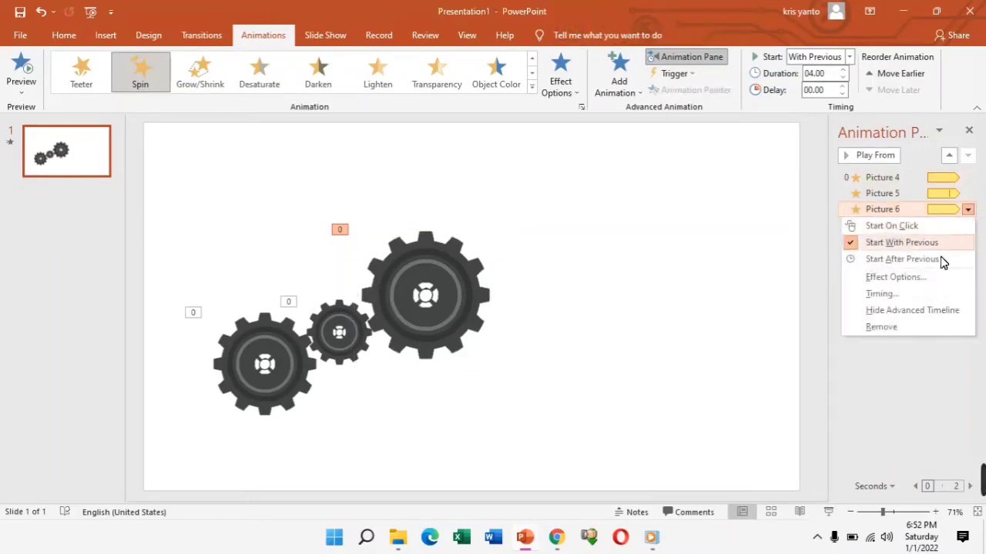
pyautogui.click(931, 277)
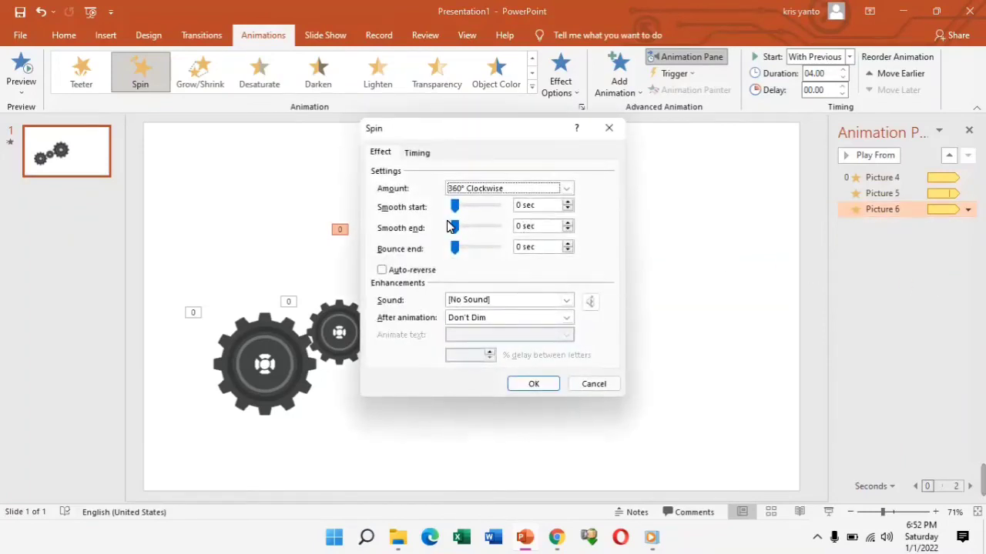
pyautogui.click(416, 153)
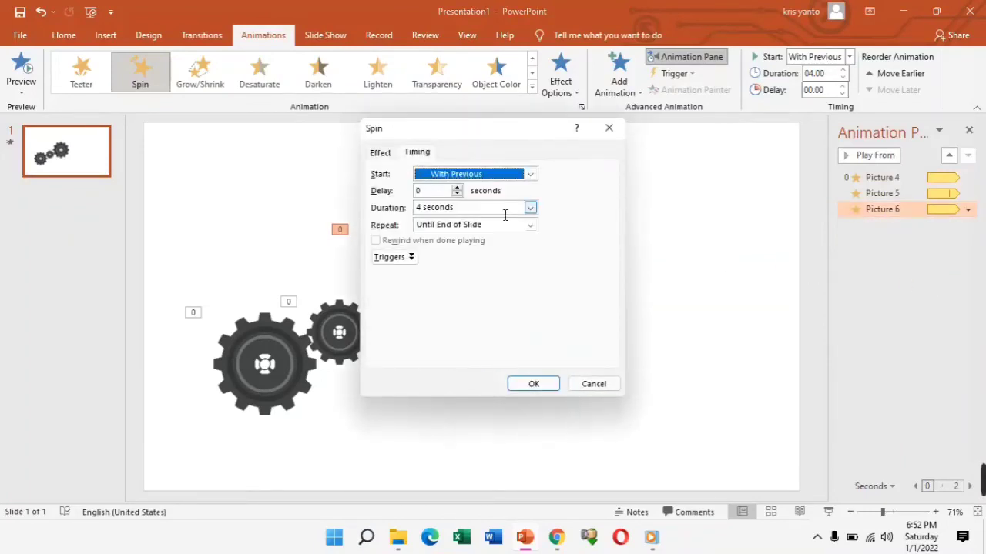
pyautogui.click(531, 208)
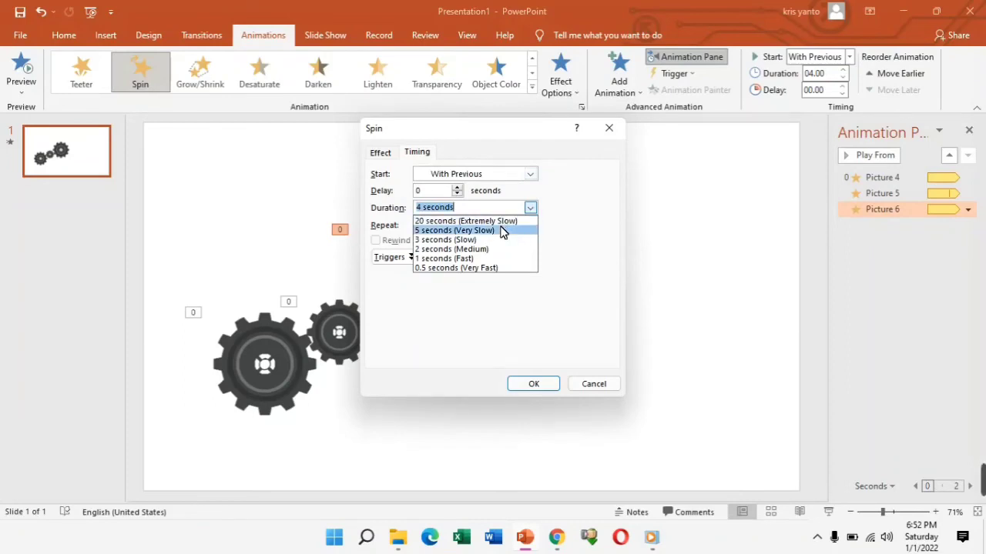
pyautogui.click(502, 231)
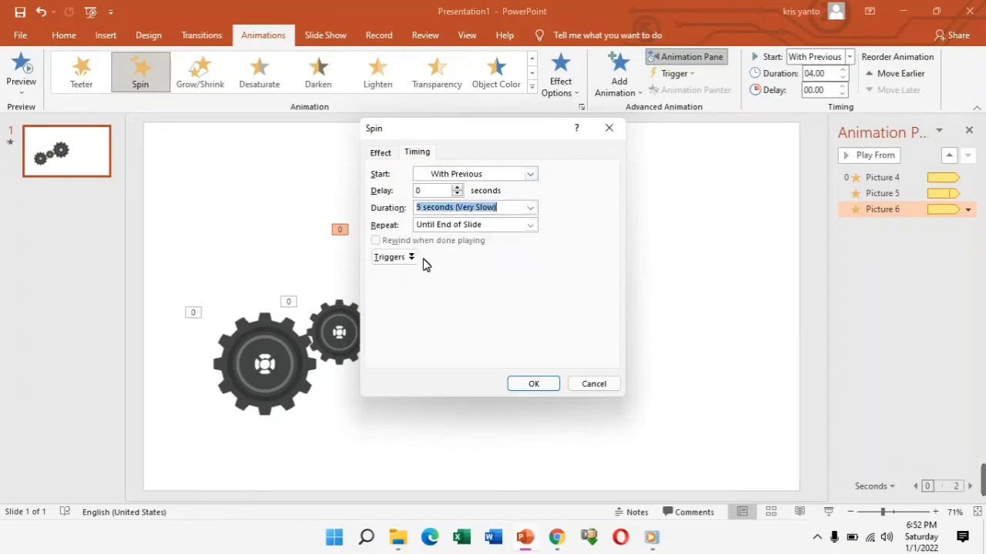
pyautogui.click(534, 384)
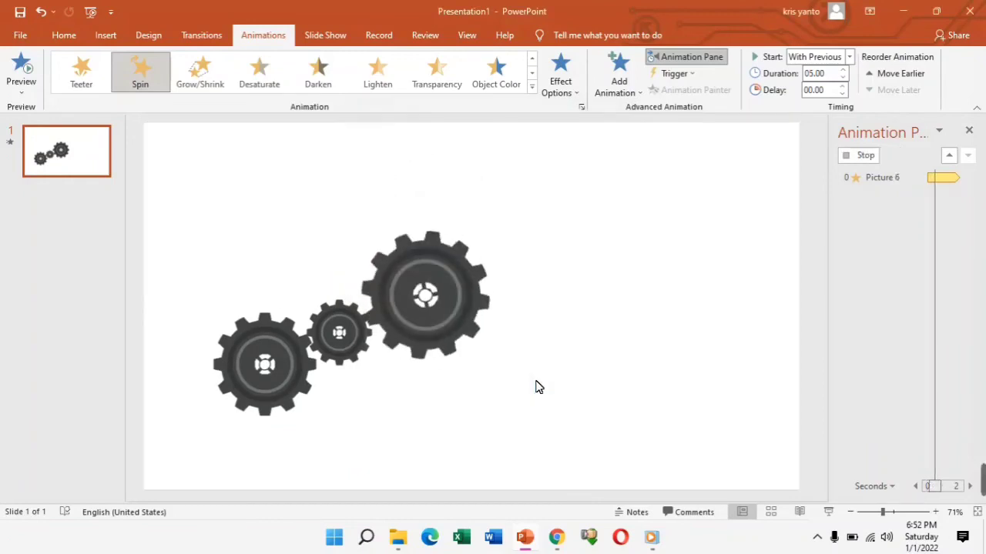
pyautogui.click(880, 158)
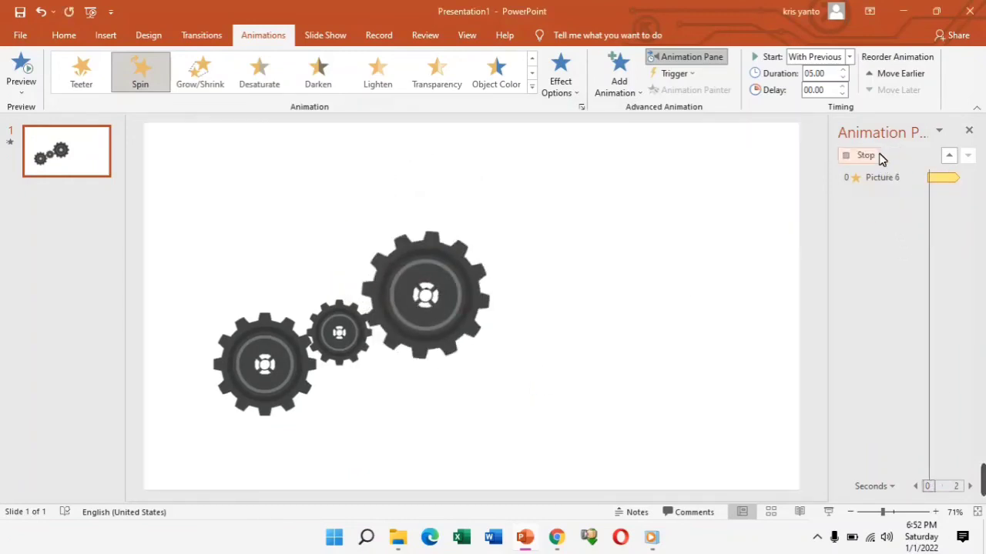
pyautogui.click(880, 158)
pyautogui.click(868, 248)
pyautogui.click(854, 154)
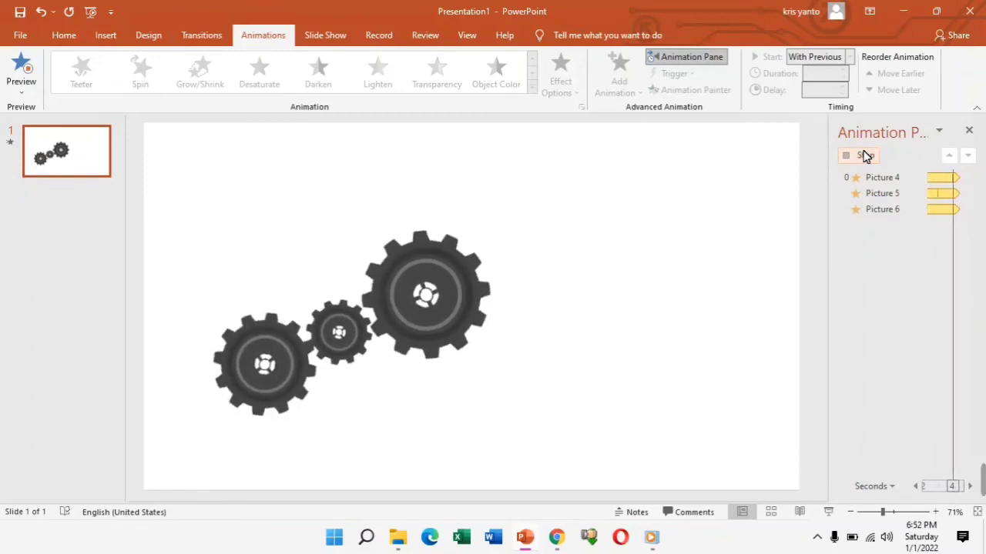
pyautogui.click(865, 156)
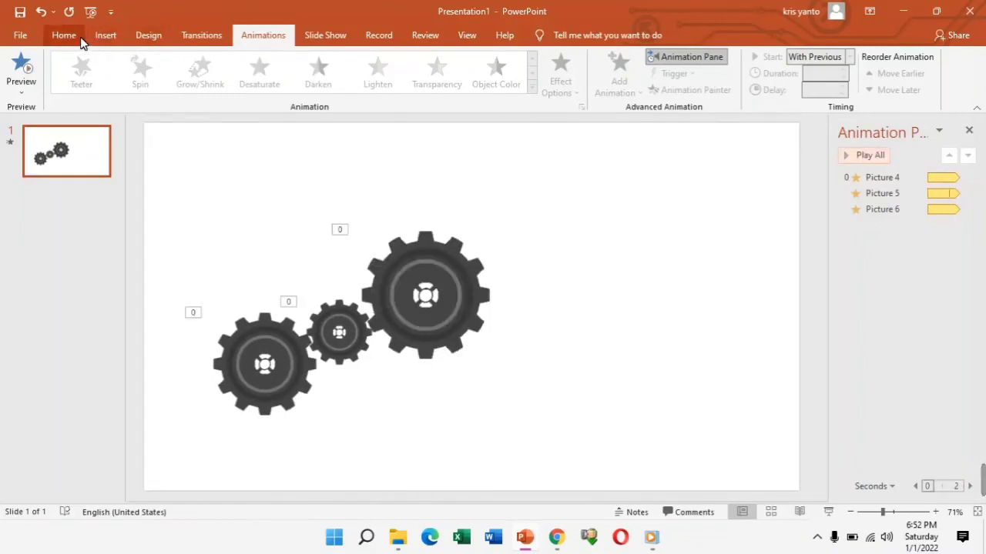
# - Run the slide show from the beginning, watch the three gears turn, then exit with Esc
pyautogui.click(318, 36)
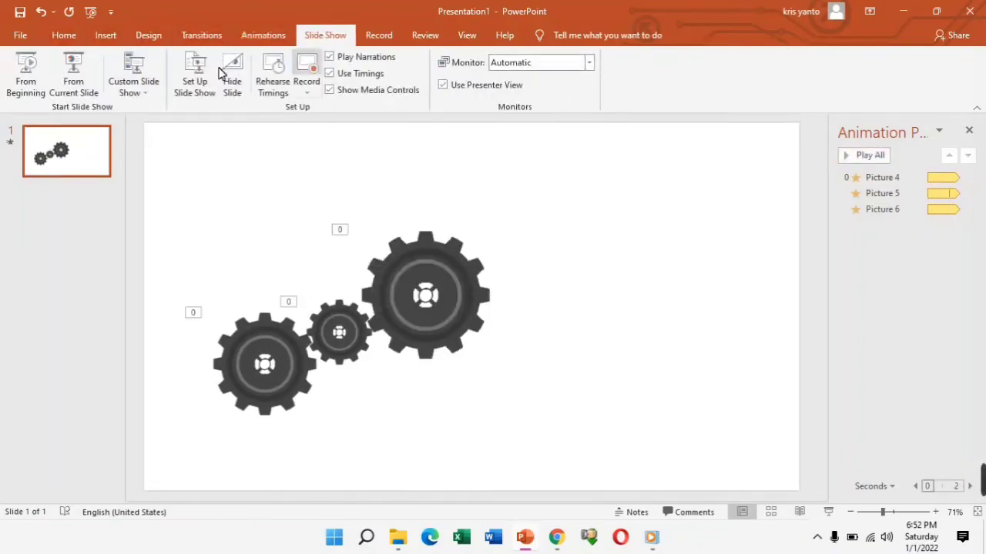
pyautogui.click(31, 83)
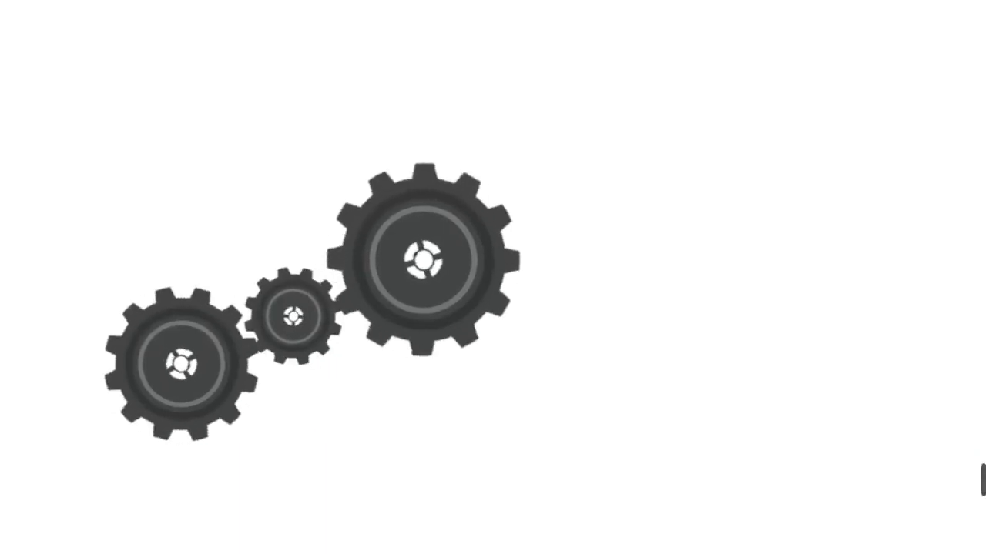
pyautogui.press('Escape')
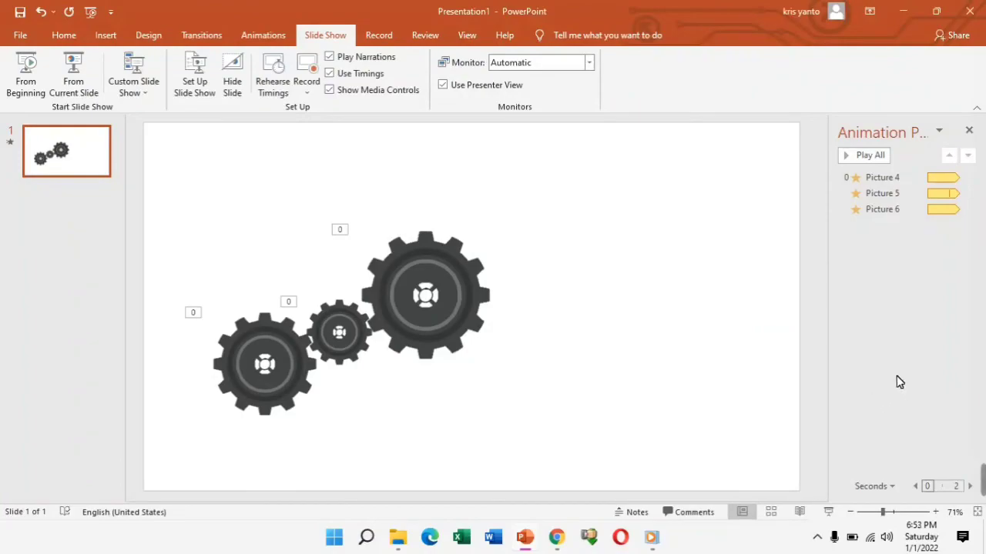